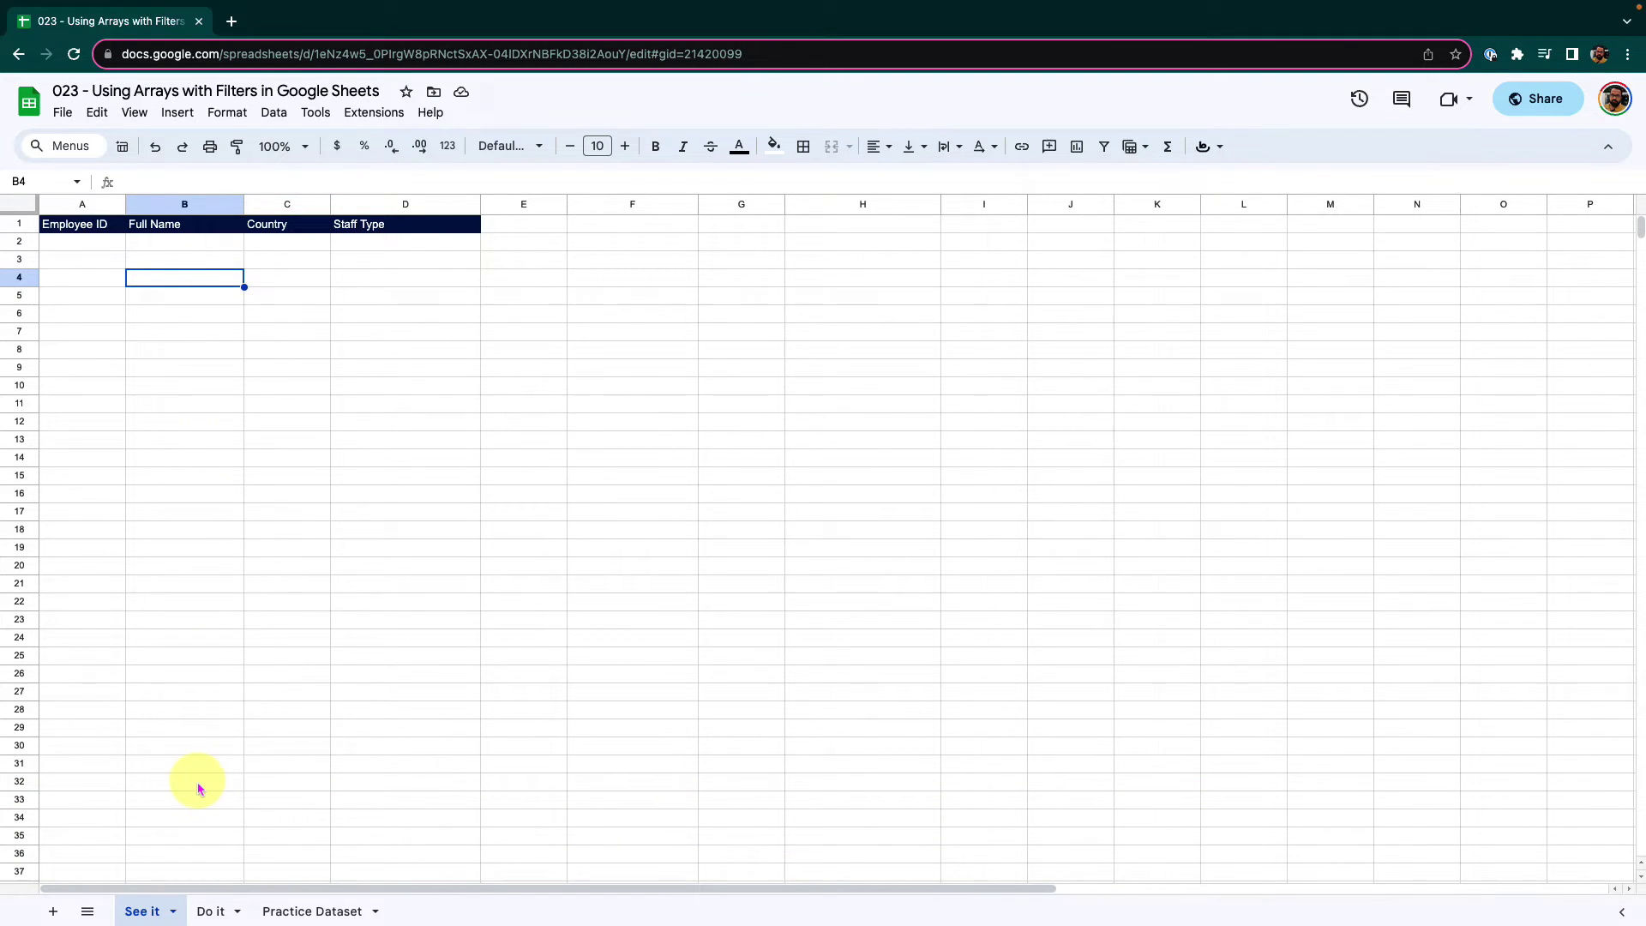
# Look over the Practice Dataset's Full Name entries, then select cell A2 on the See it sheet.
pyautogui.click(214, 911)
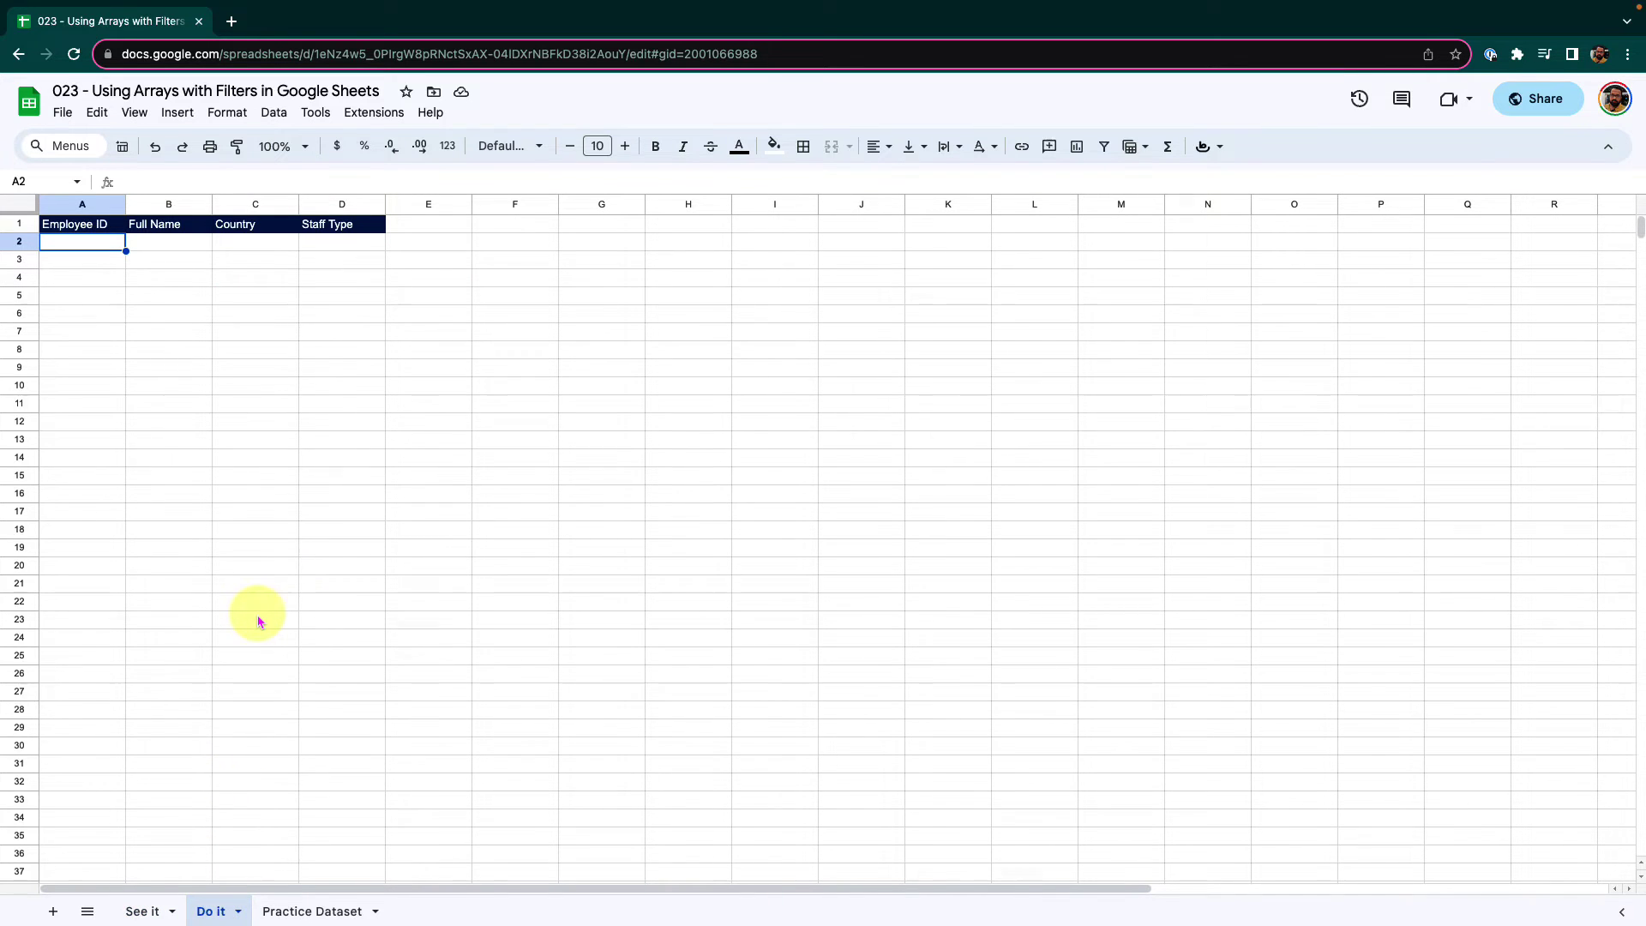
pyautogui.click(330, 911)
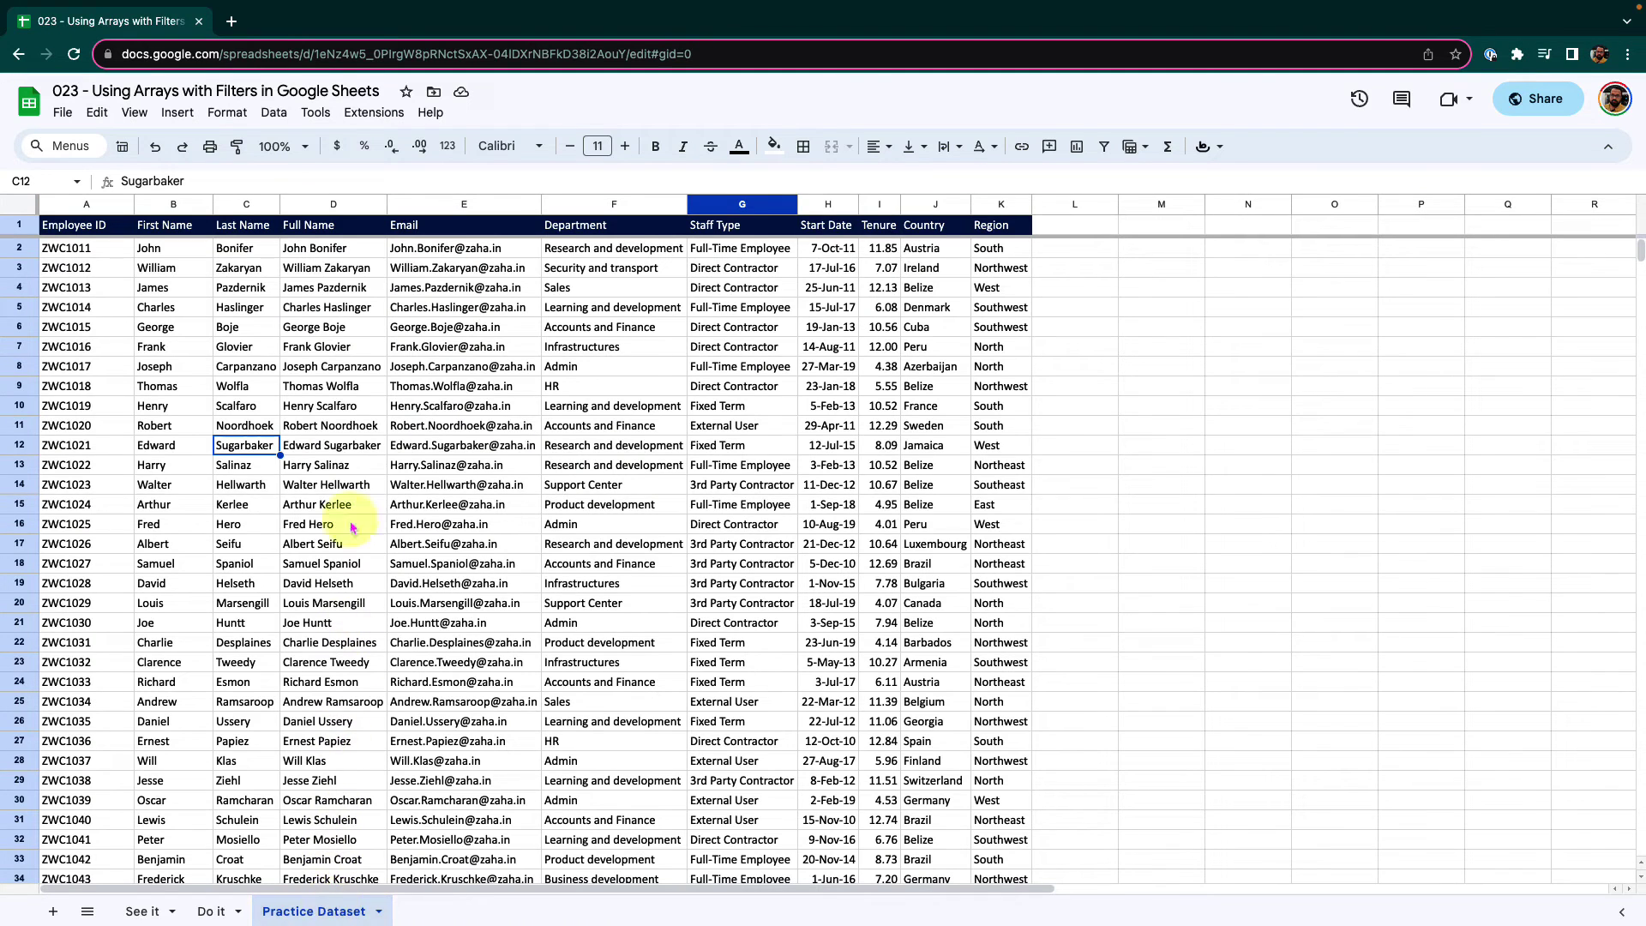
pyautogui.click(360, 352)
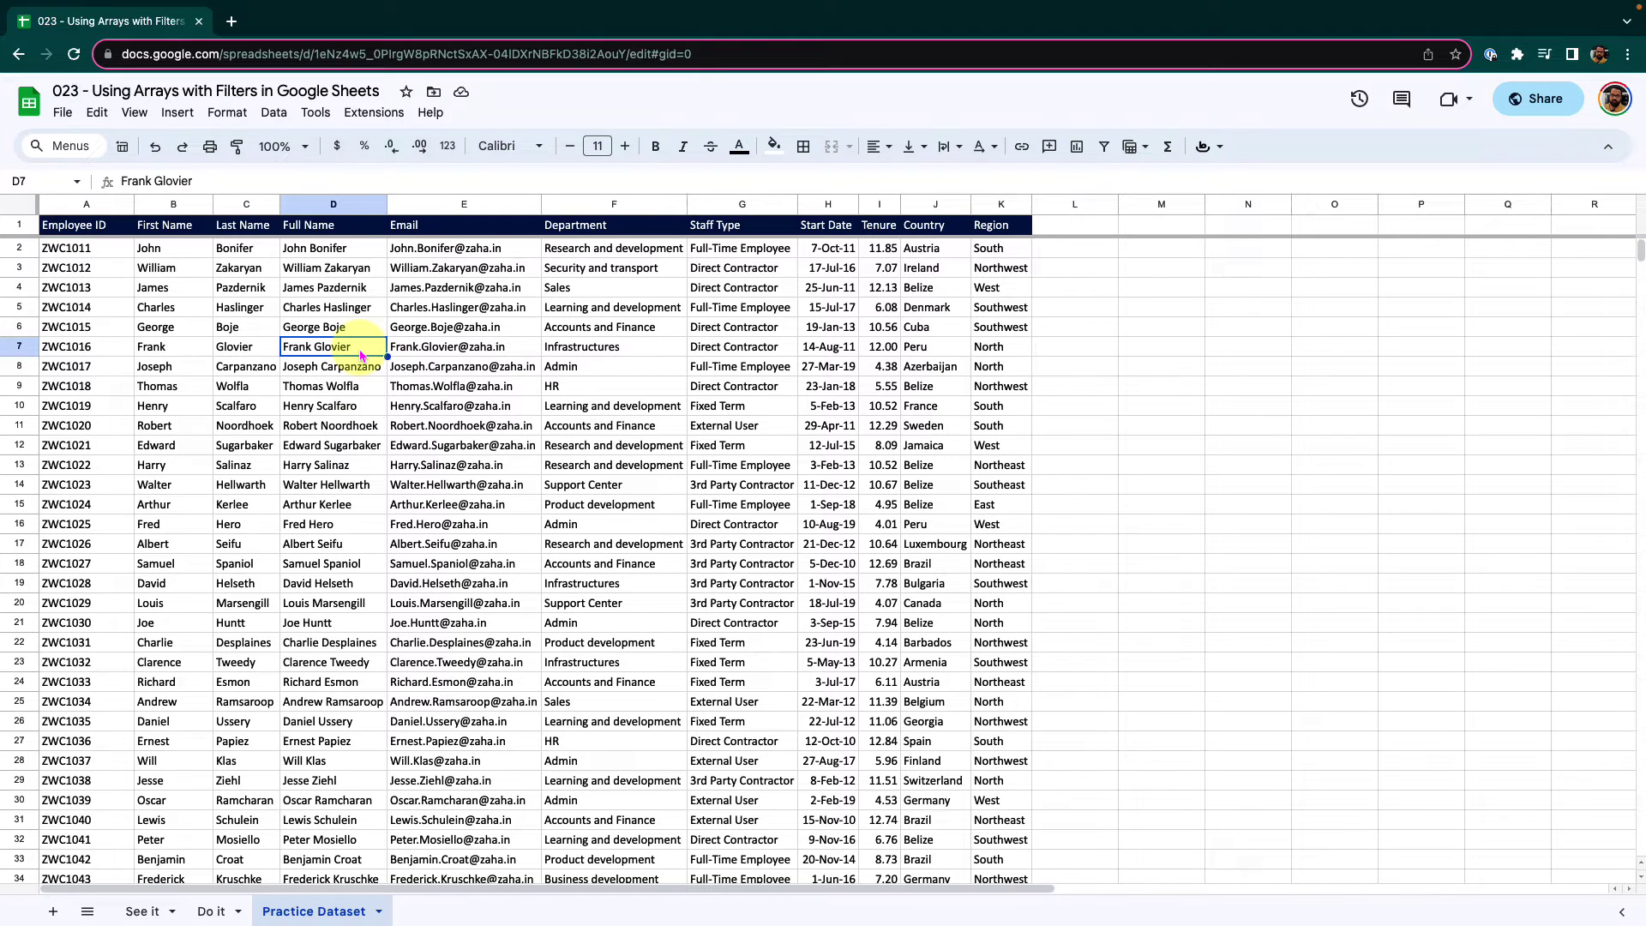
pyautogui.click(142, 911)
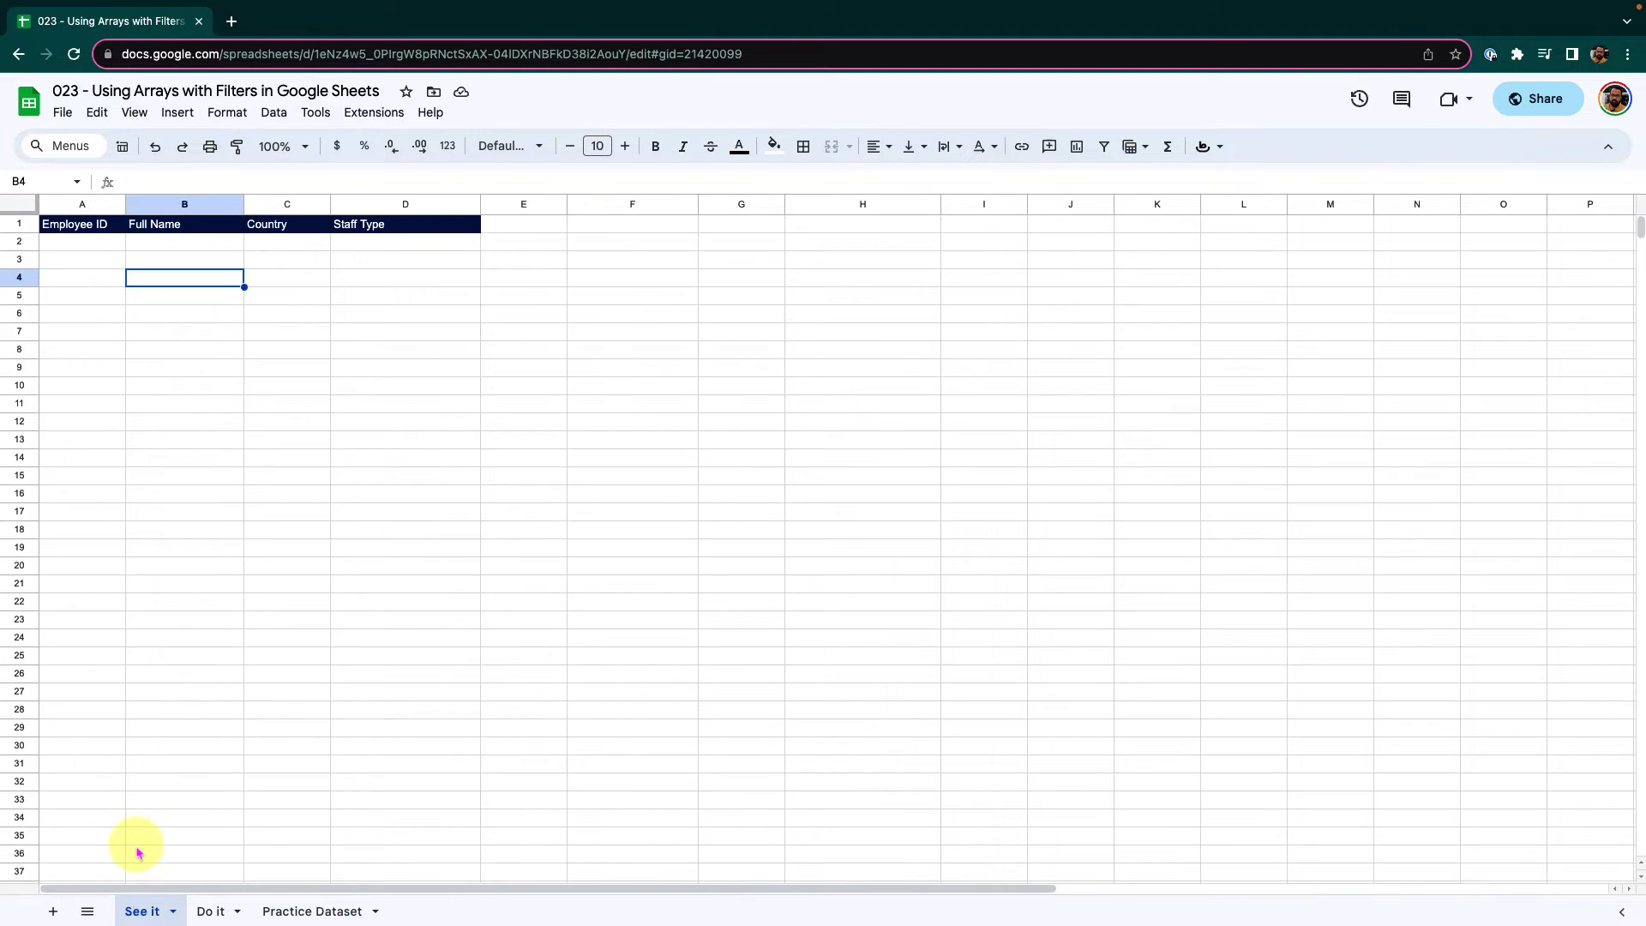
pyautogui.click(99, 242)
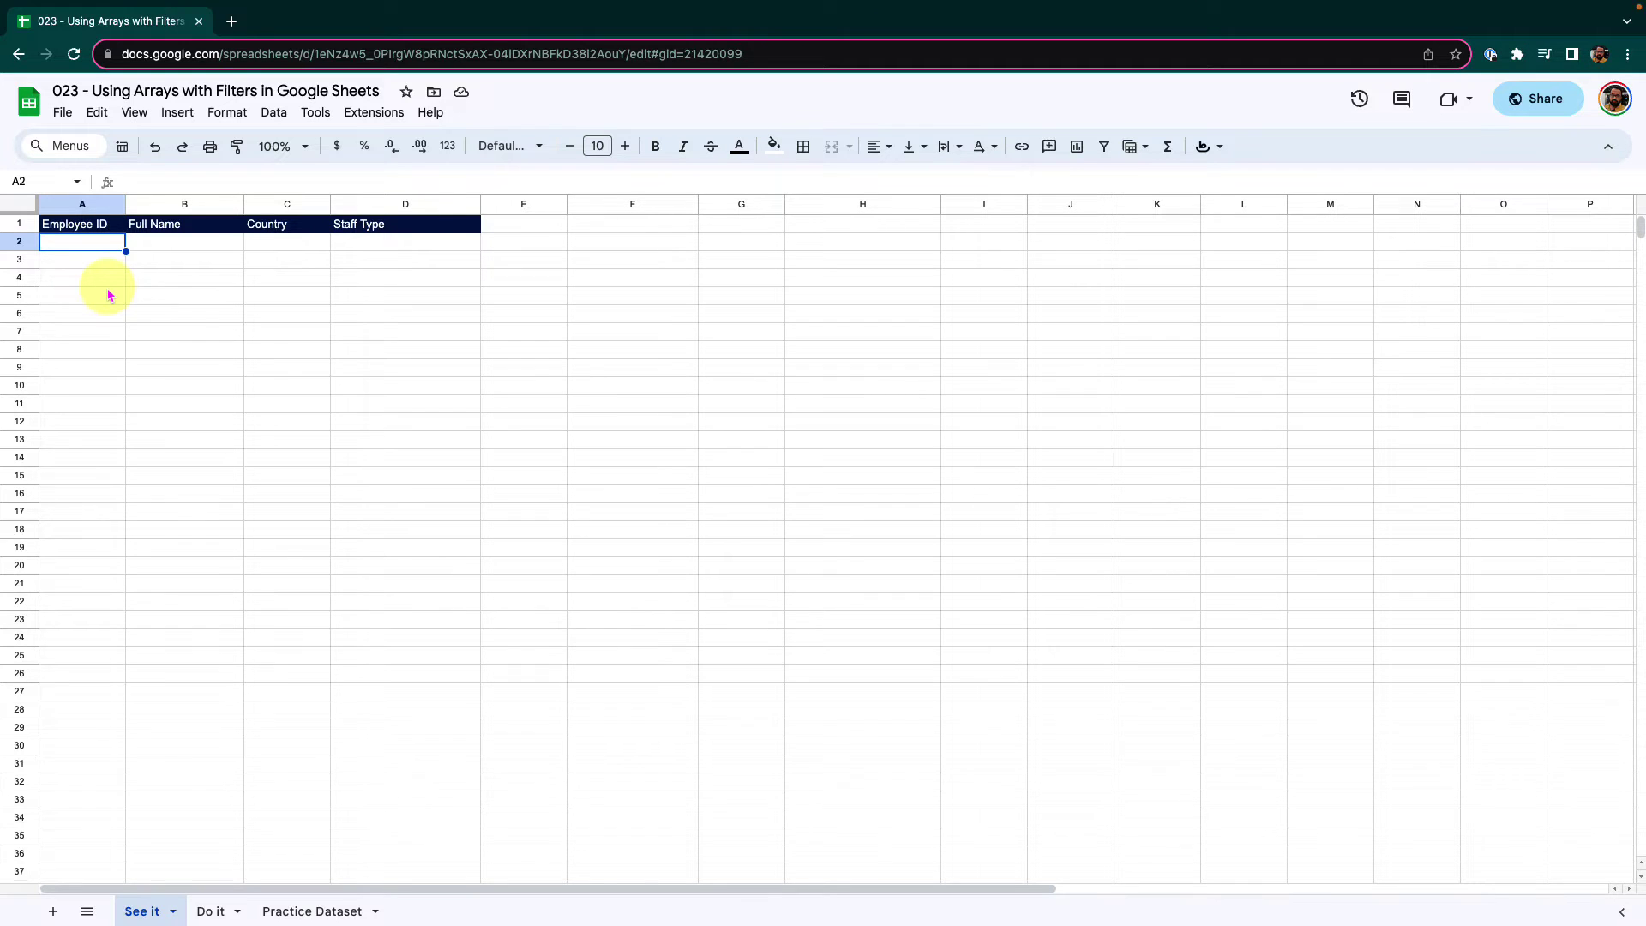
# Begin the A2 formula as =ARRAYFORMULA({ using the =arr suggestion.
pyautogui.click(318, 911)
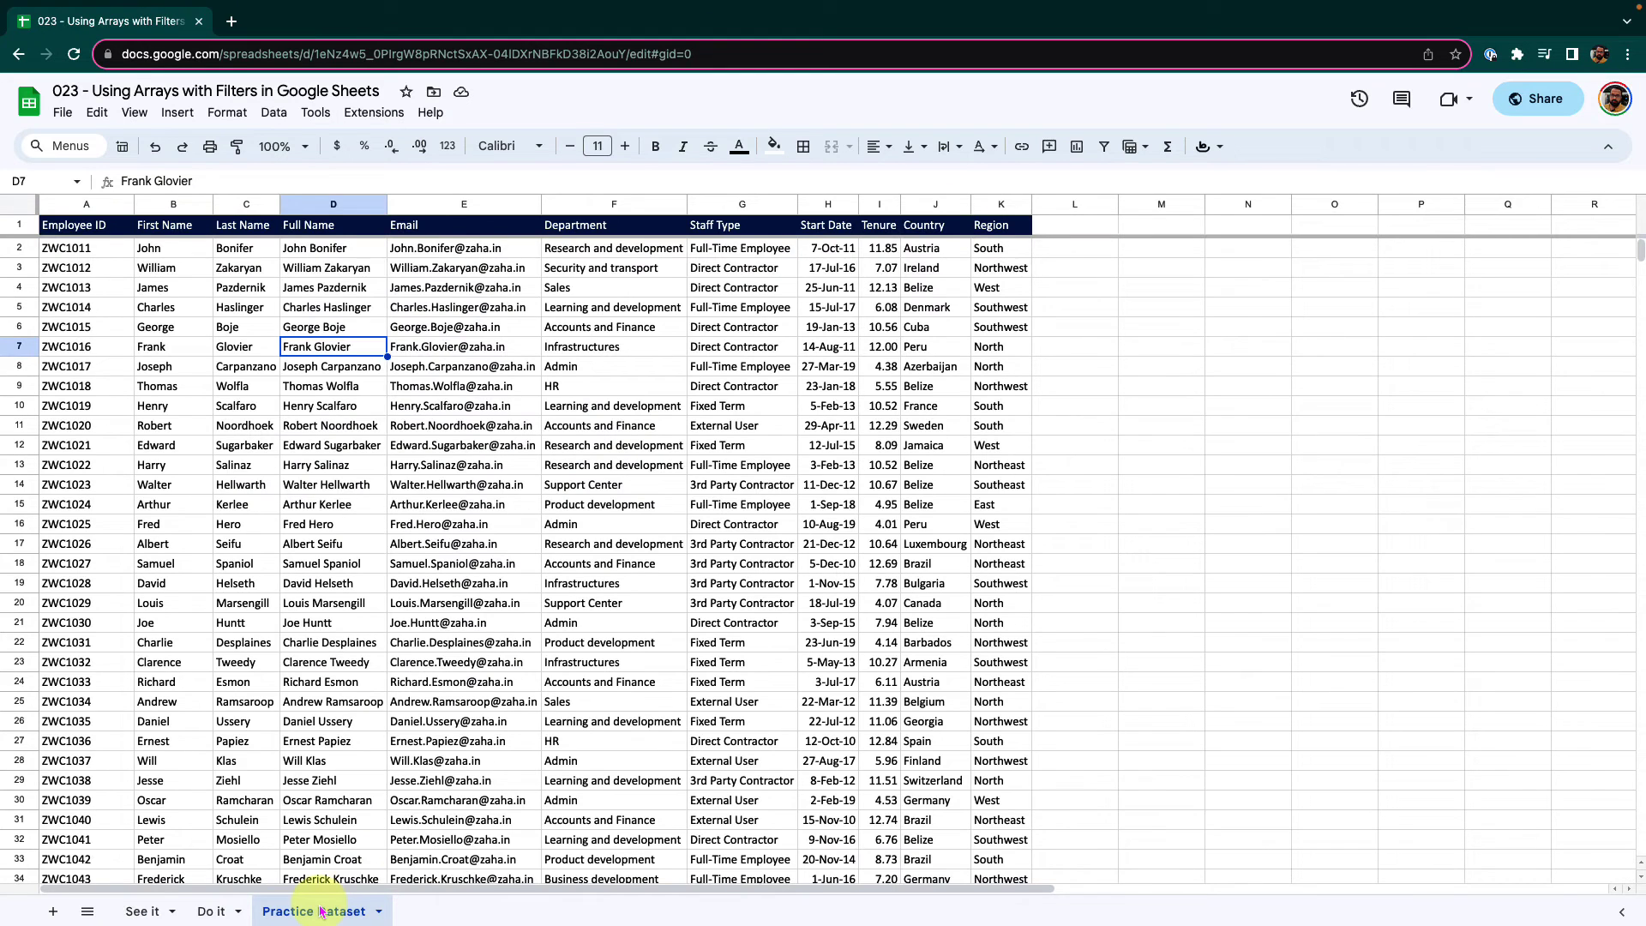
pyautogui.click(142, 910)
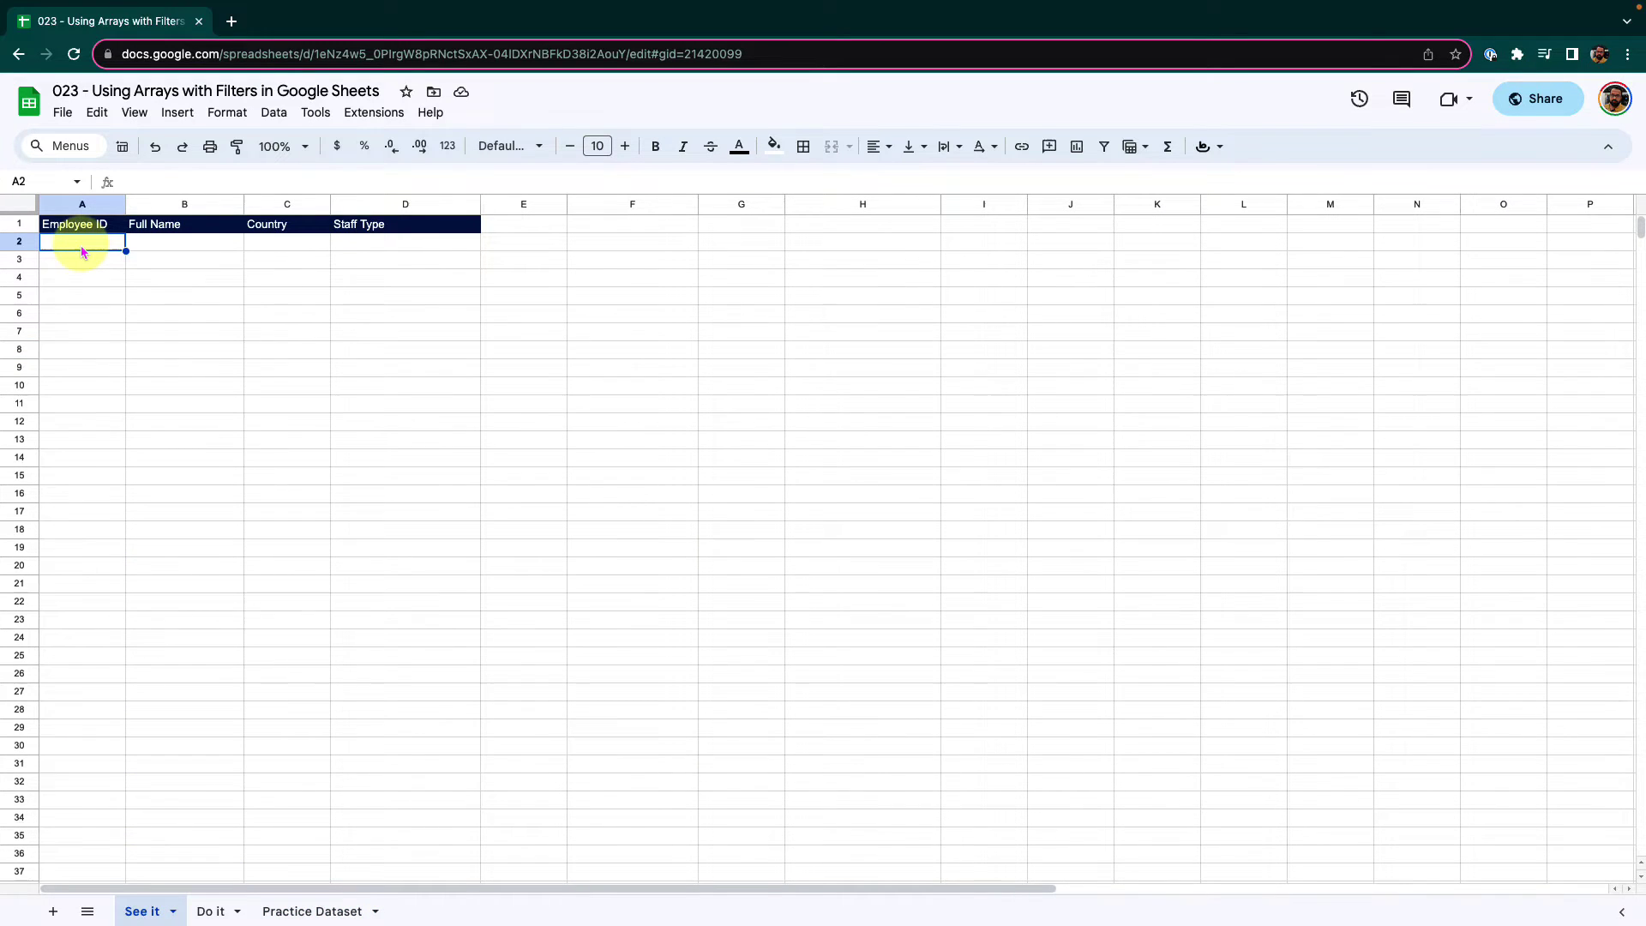
pyautogui.write('=arr')
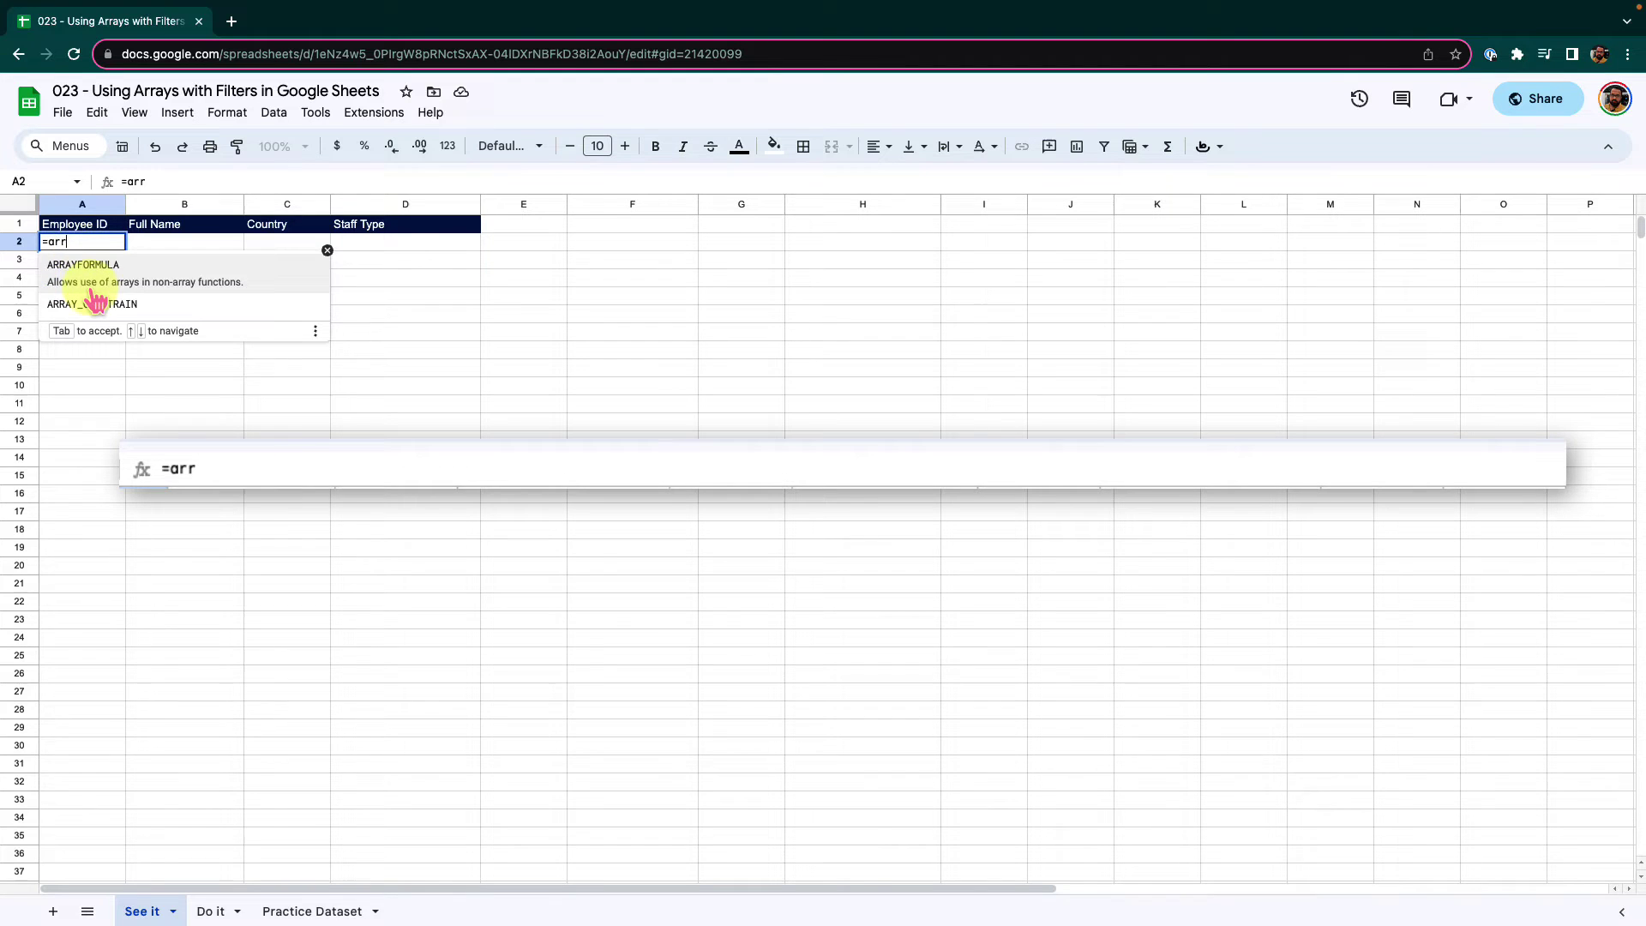
pyautogui.press('Tab')
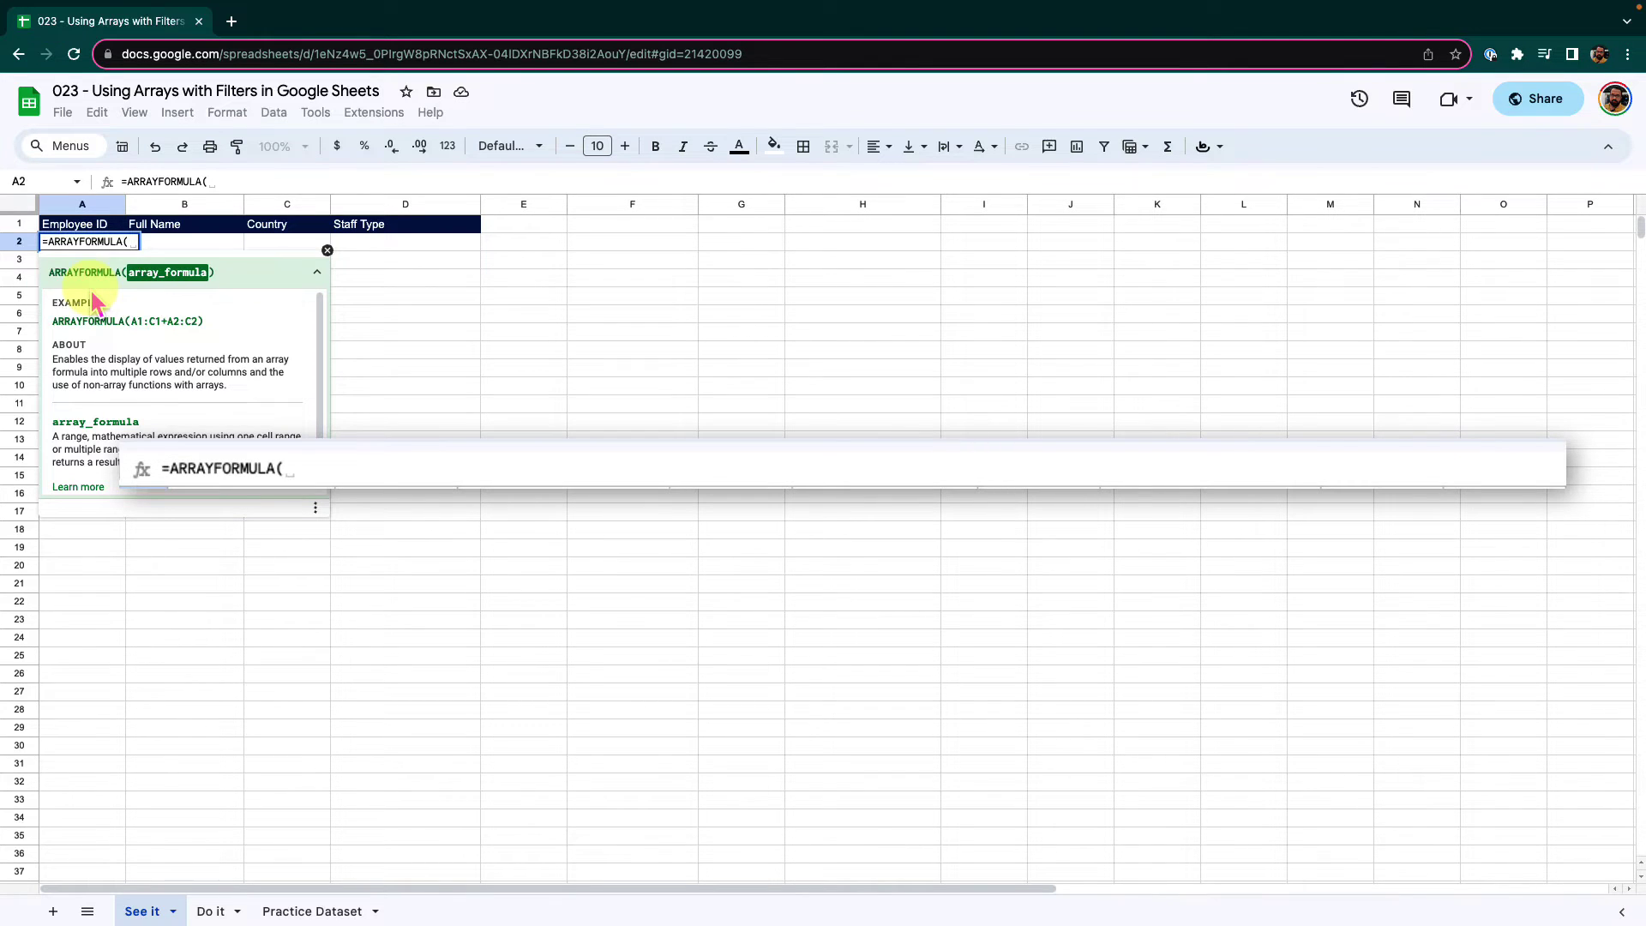
pyautogui.write('{')
# Add Practice Dataset ranges A2:A1000 and D2:D1000 to the array.
pyautogui.click(313, 913)
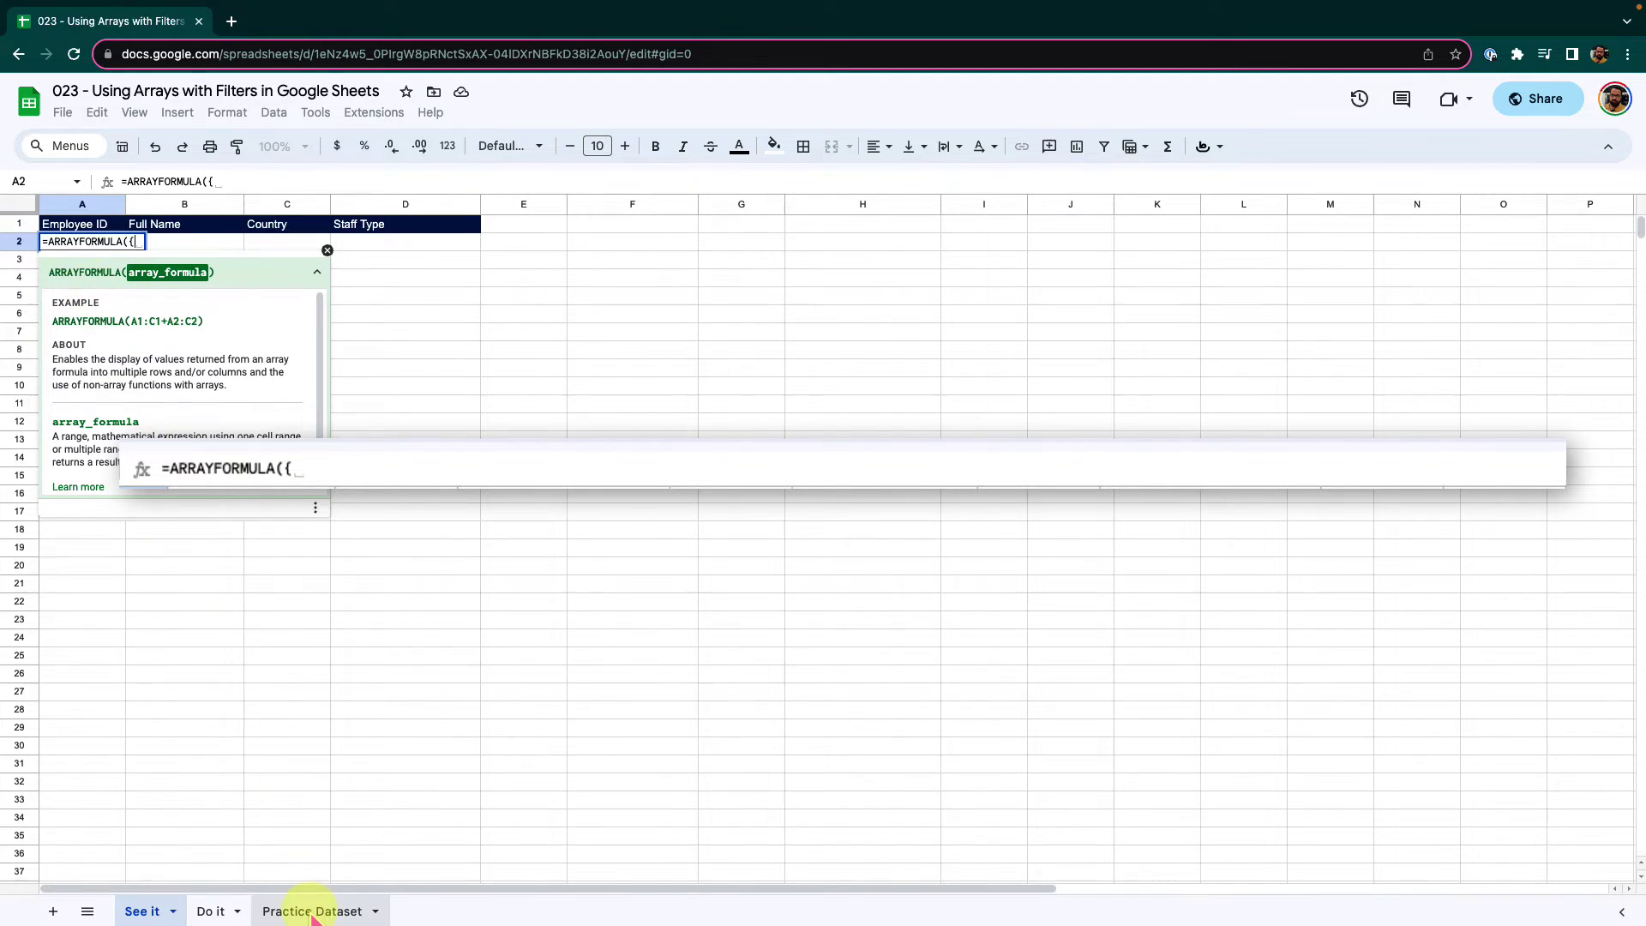
pyautogui.click(107, 206)
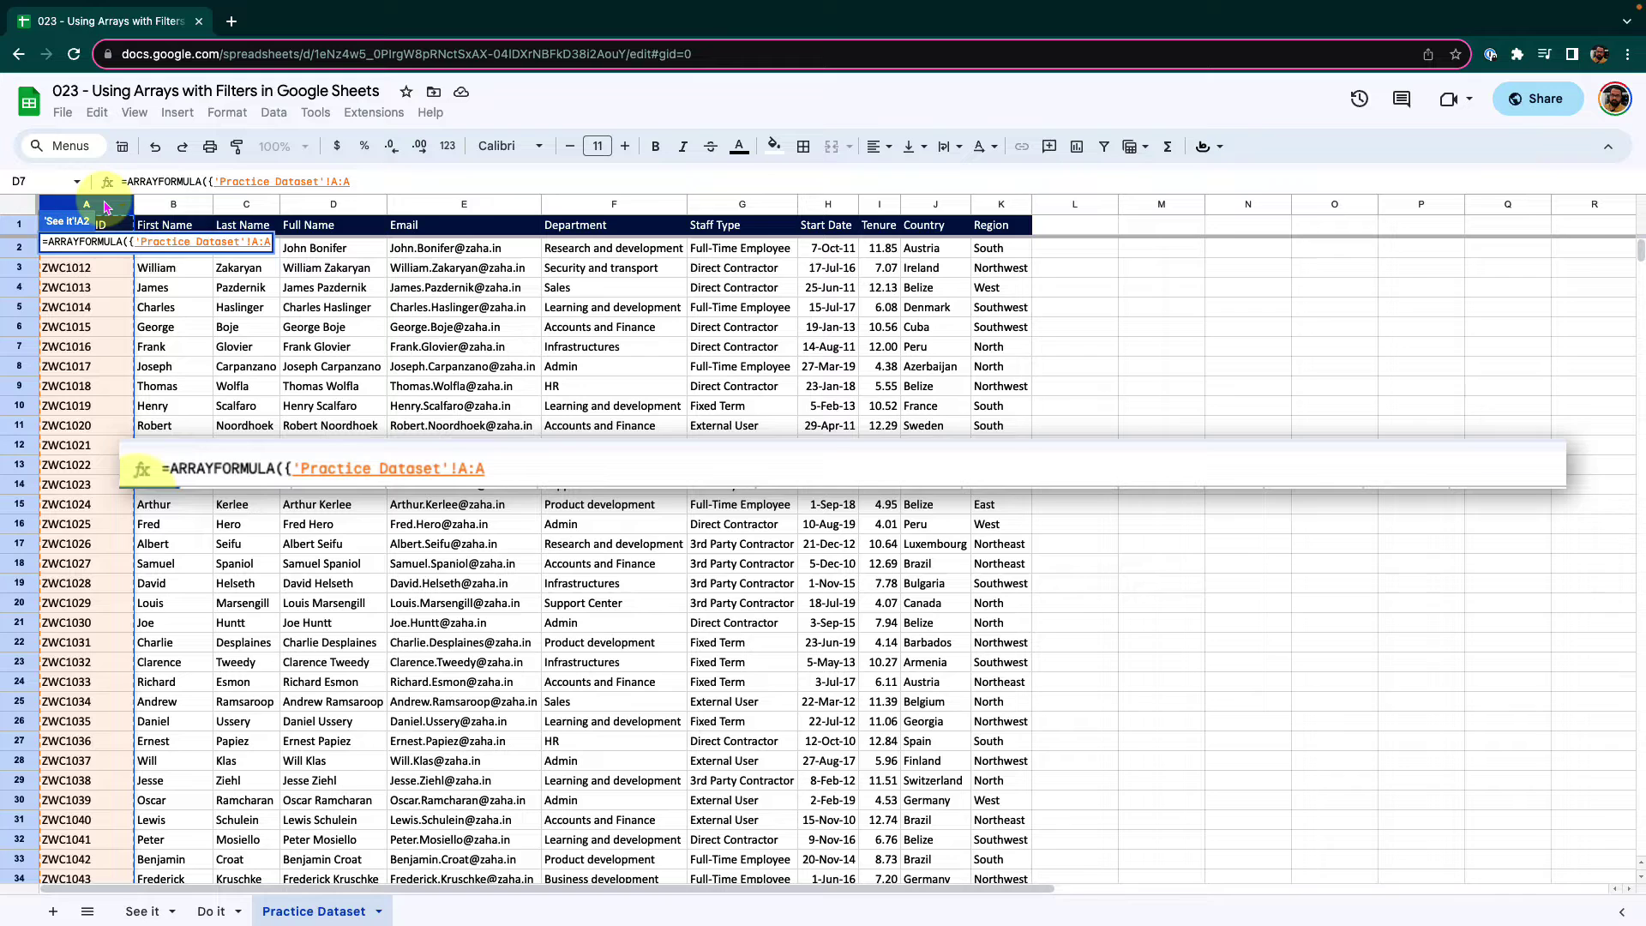
pyautogui.press('BackSpace')
pyautogui.press('BackSpace')
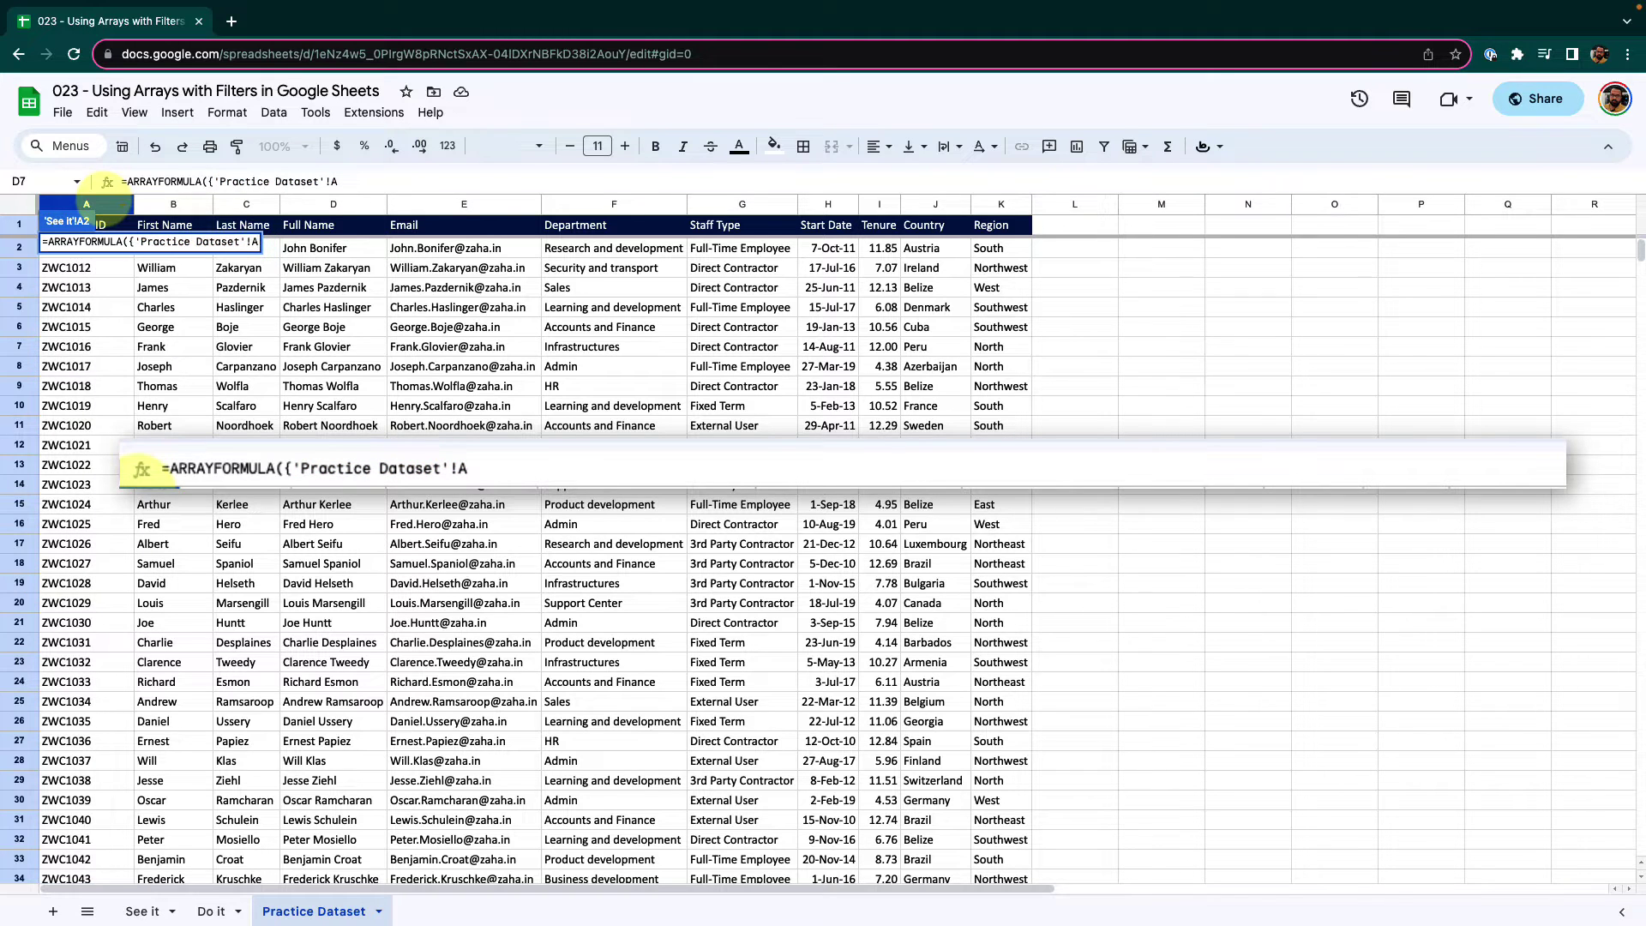
pyautogui.write('2:A1')
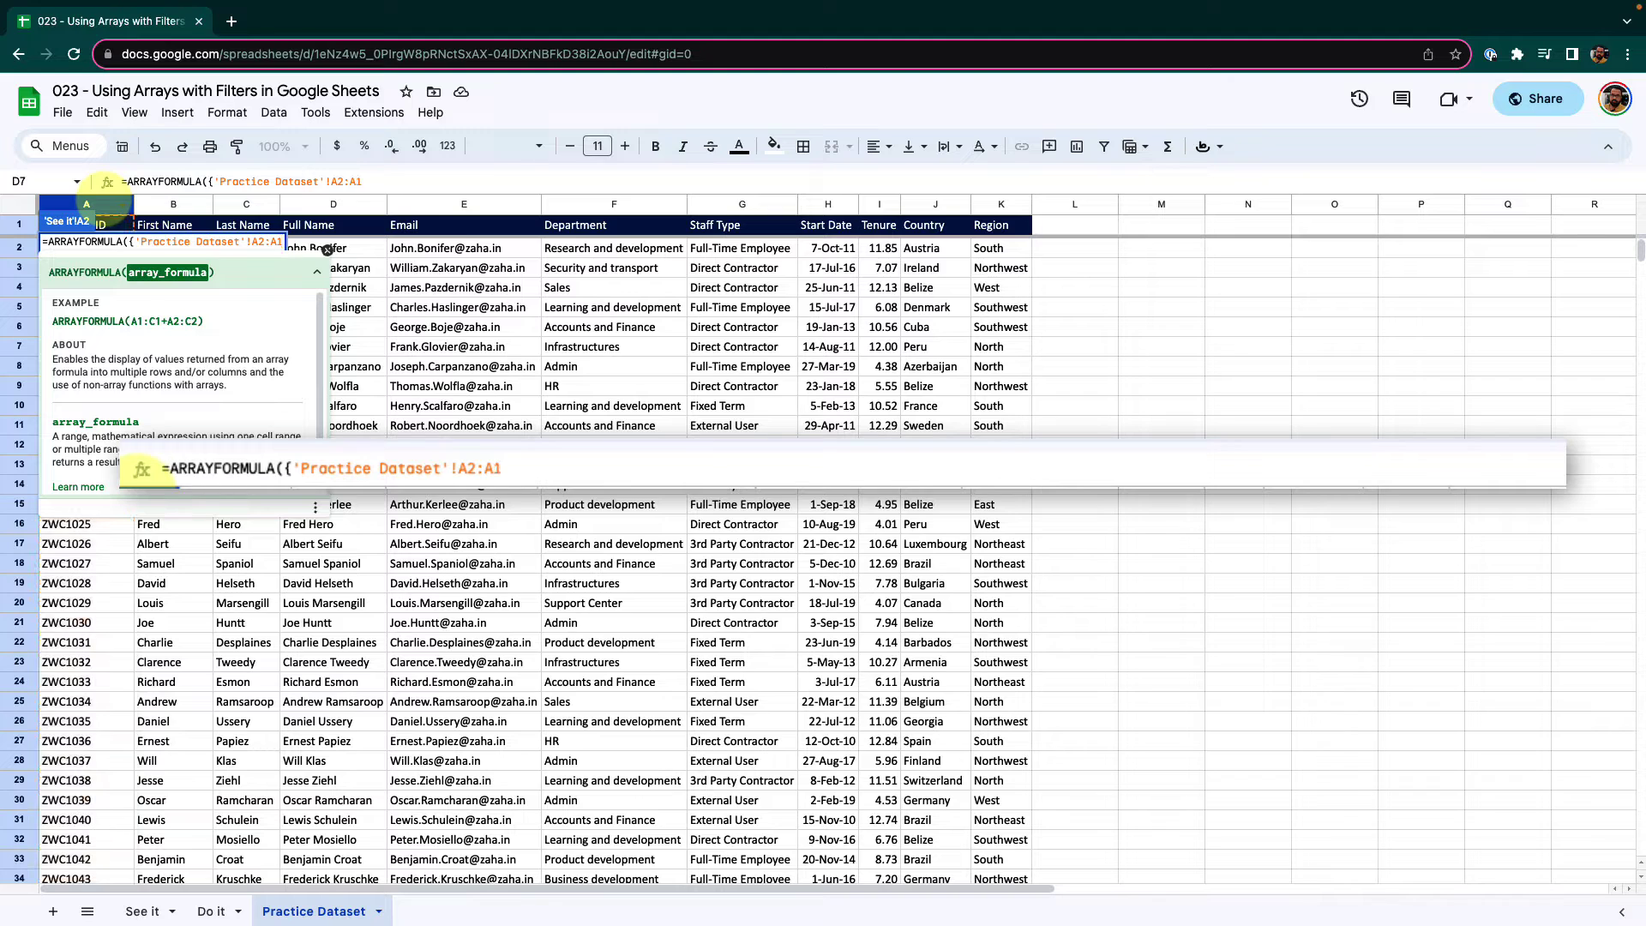
pyautogui.write('000')
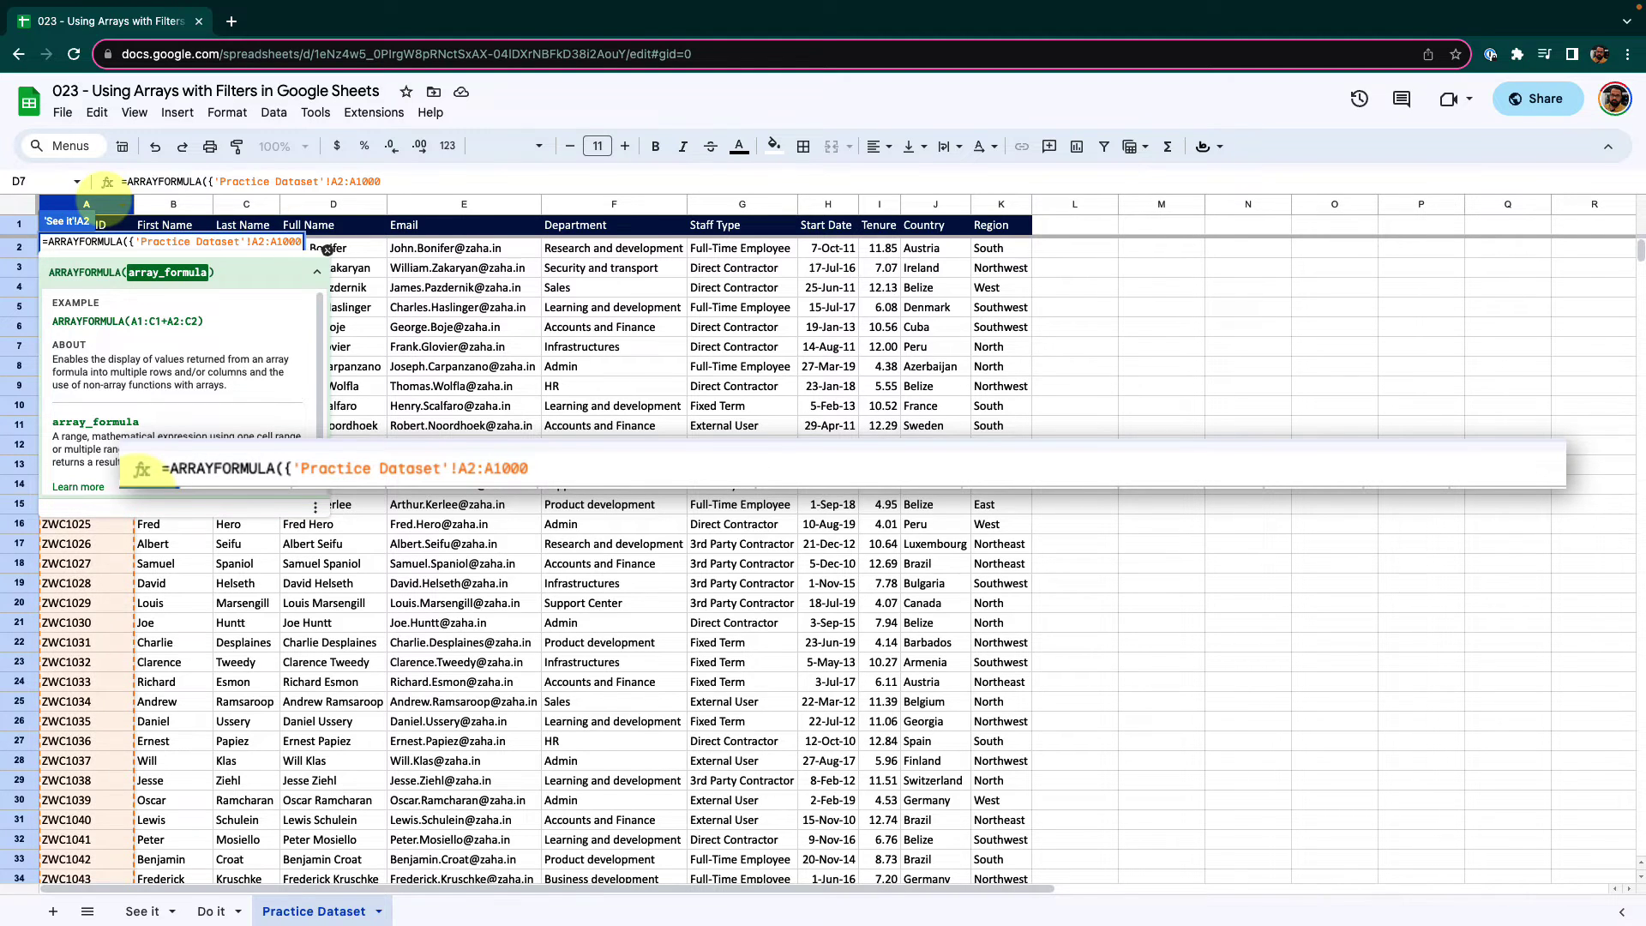
pyautogui.write(',')
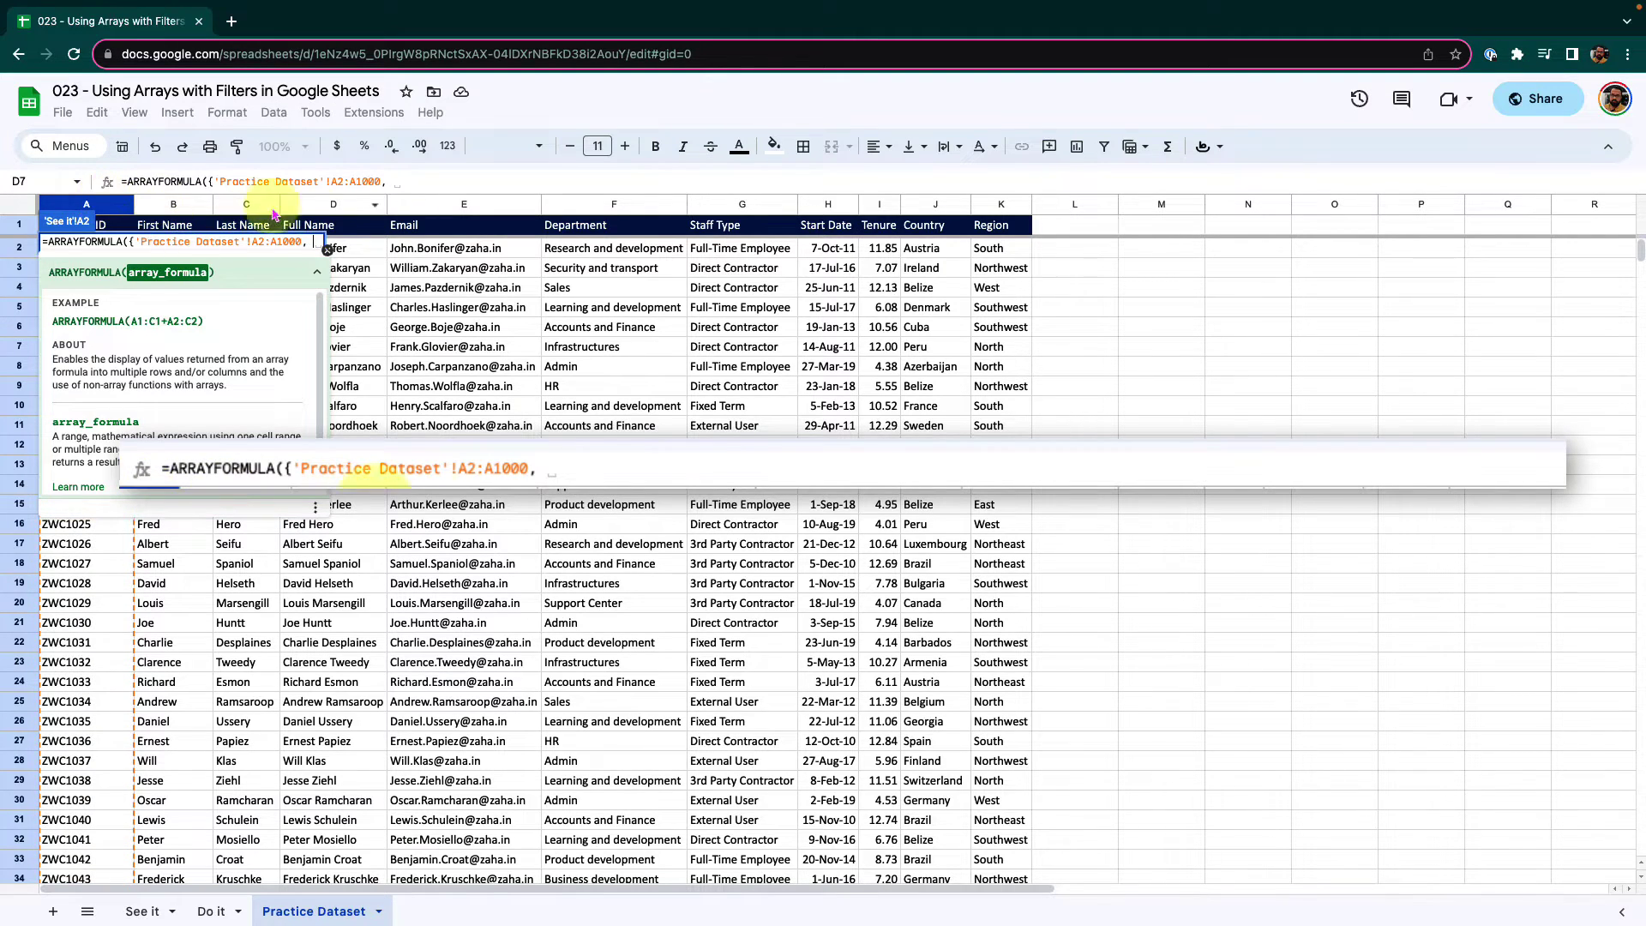
pyautogui.click(333, 209)
pyautogui.press('BackSpace')
pyautogui.press('BackSpace')
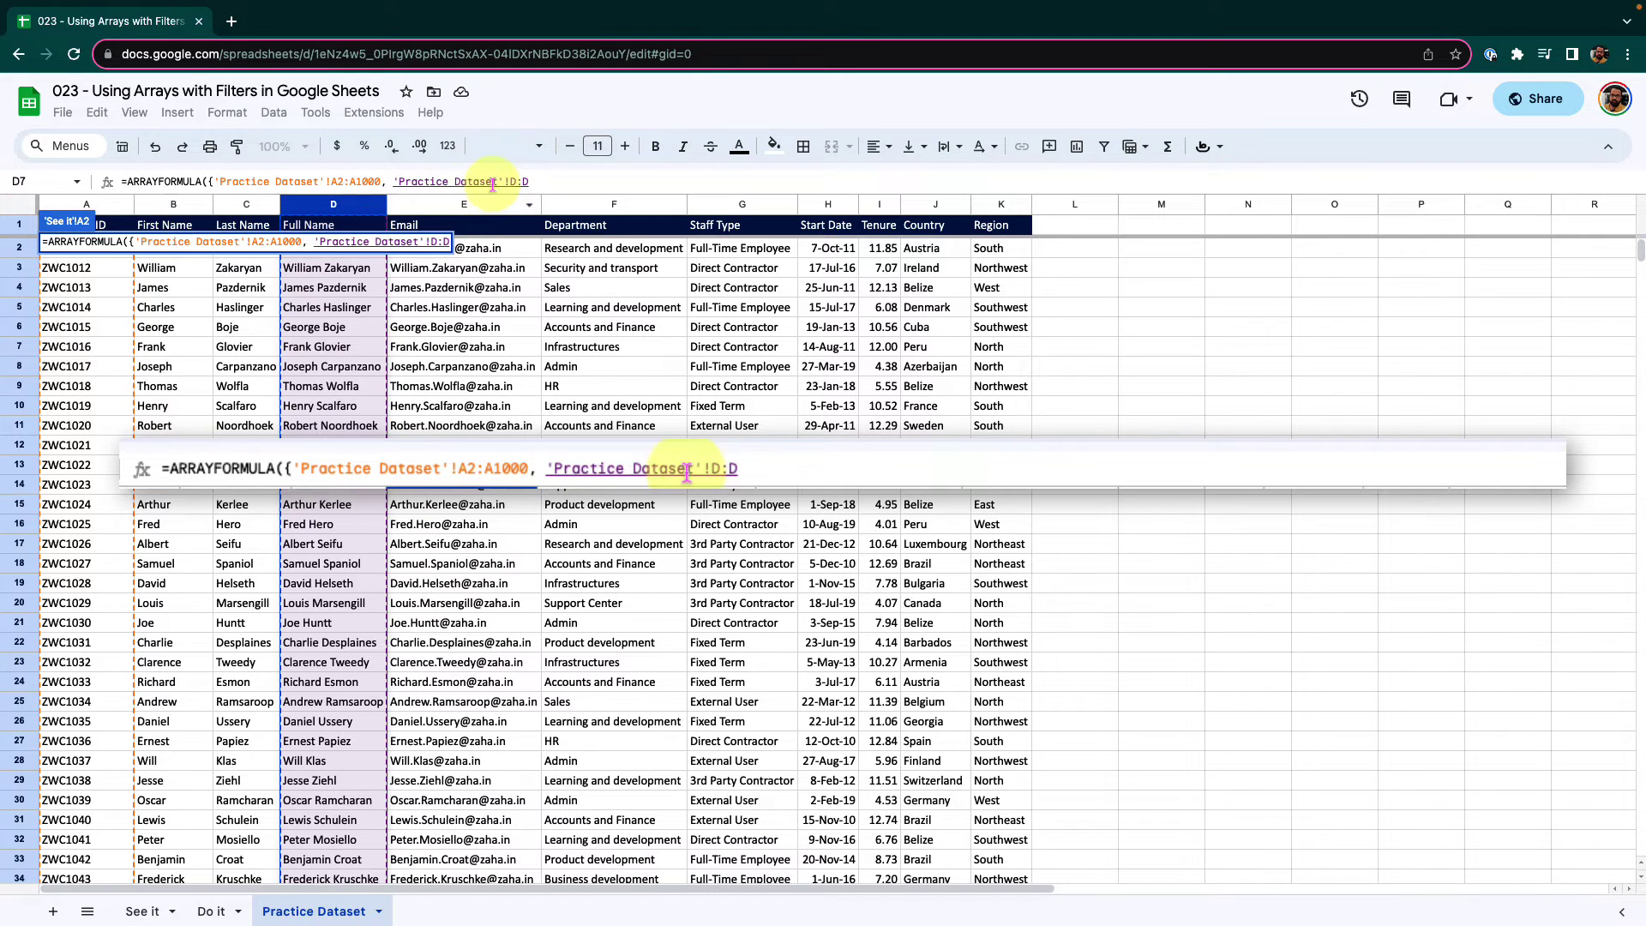
pyautogui.write('2')
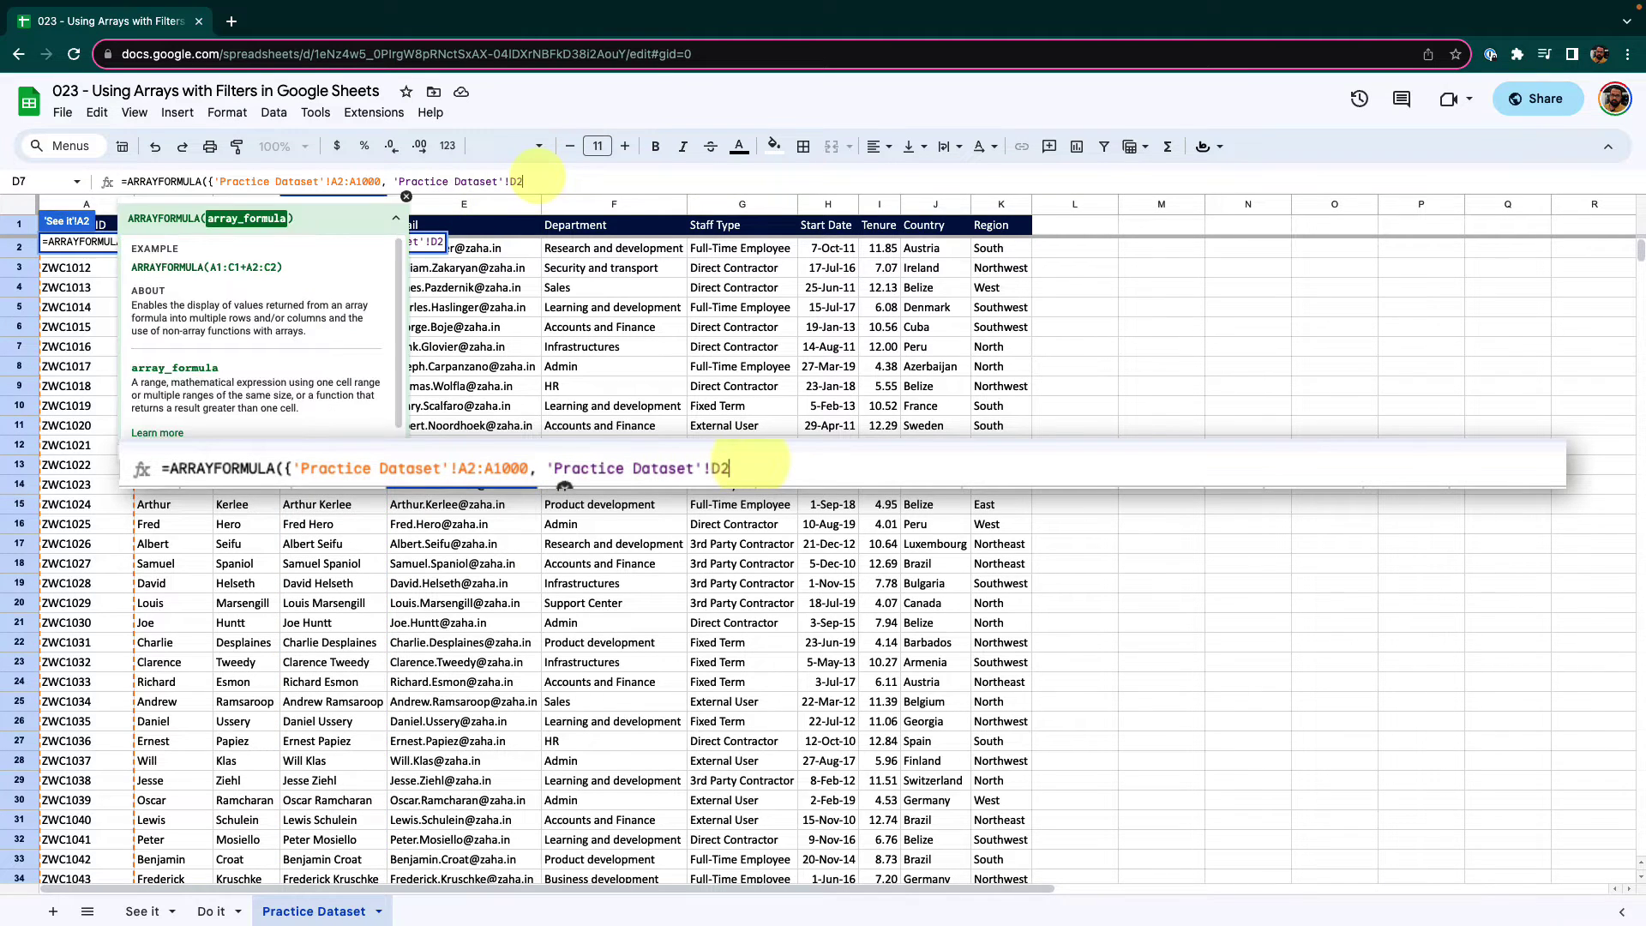
pyautogui.write(':D1000')
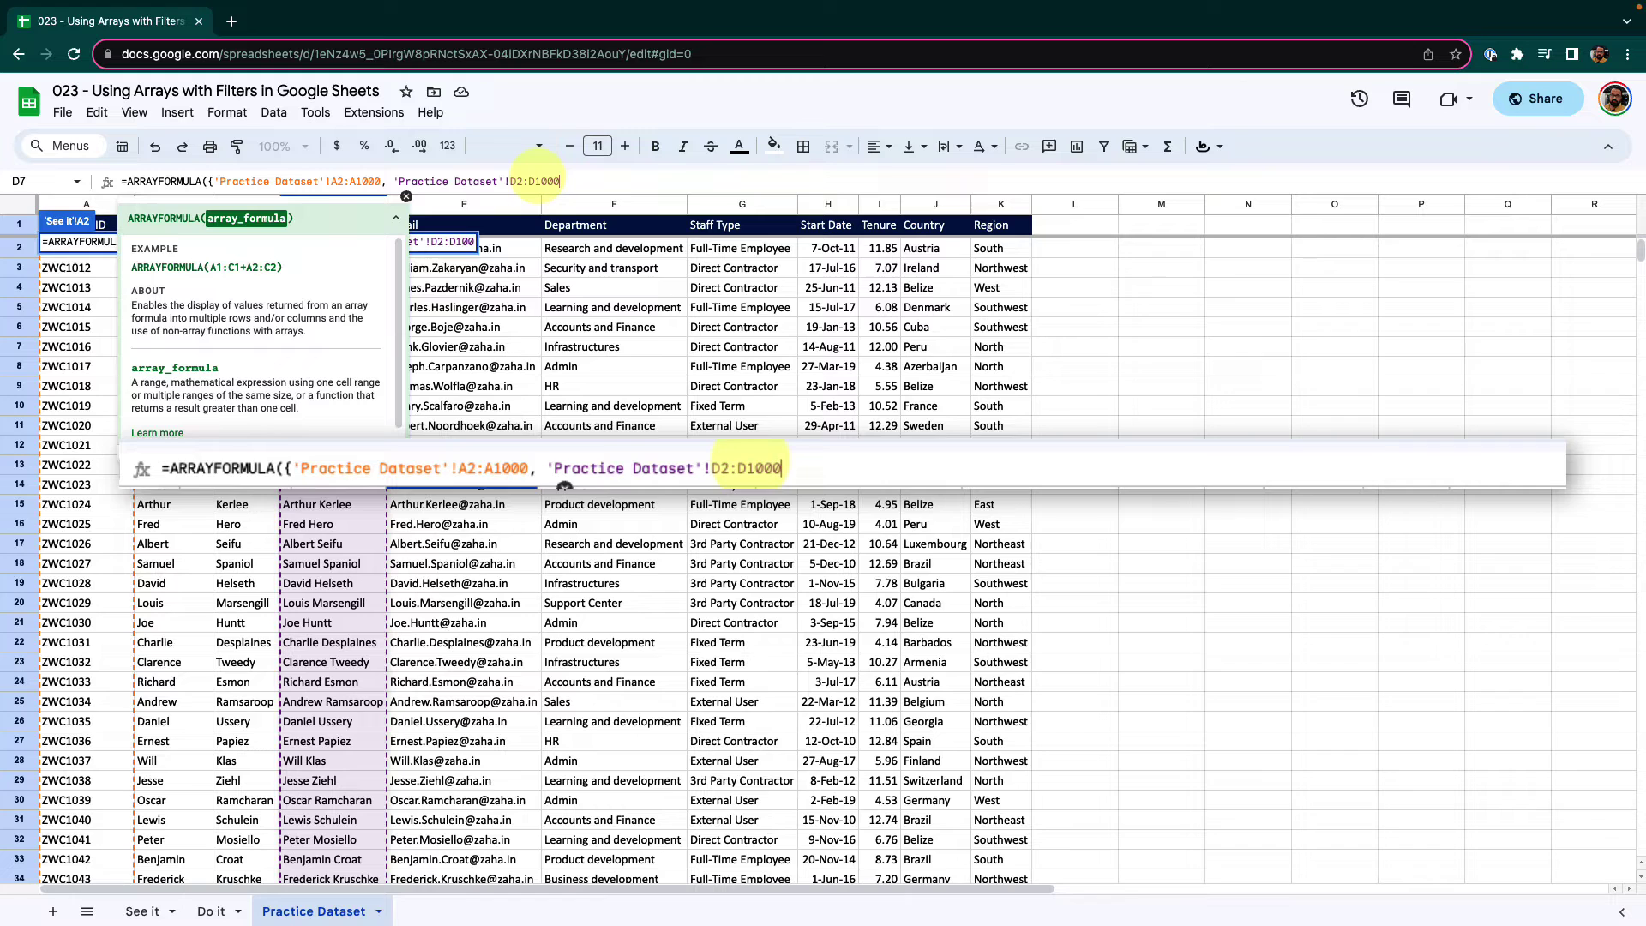
pyautogui.write(',')
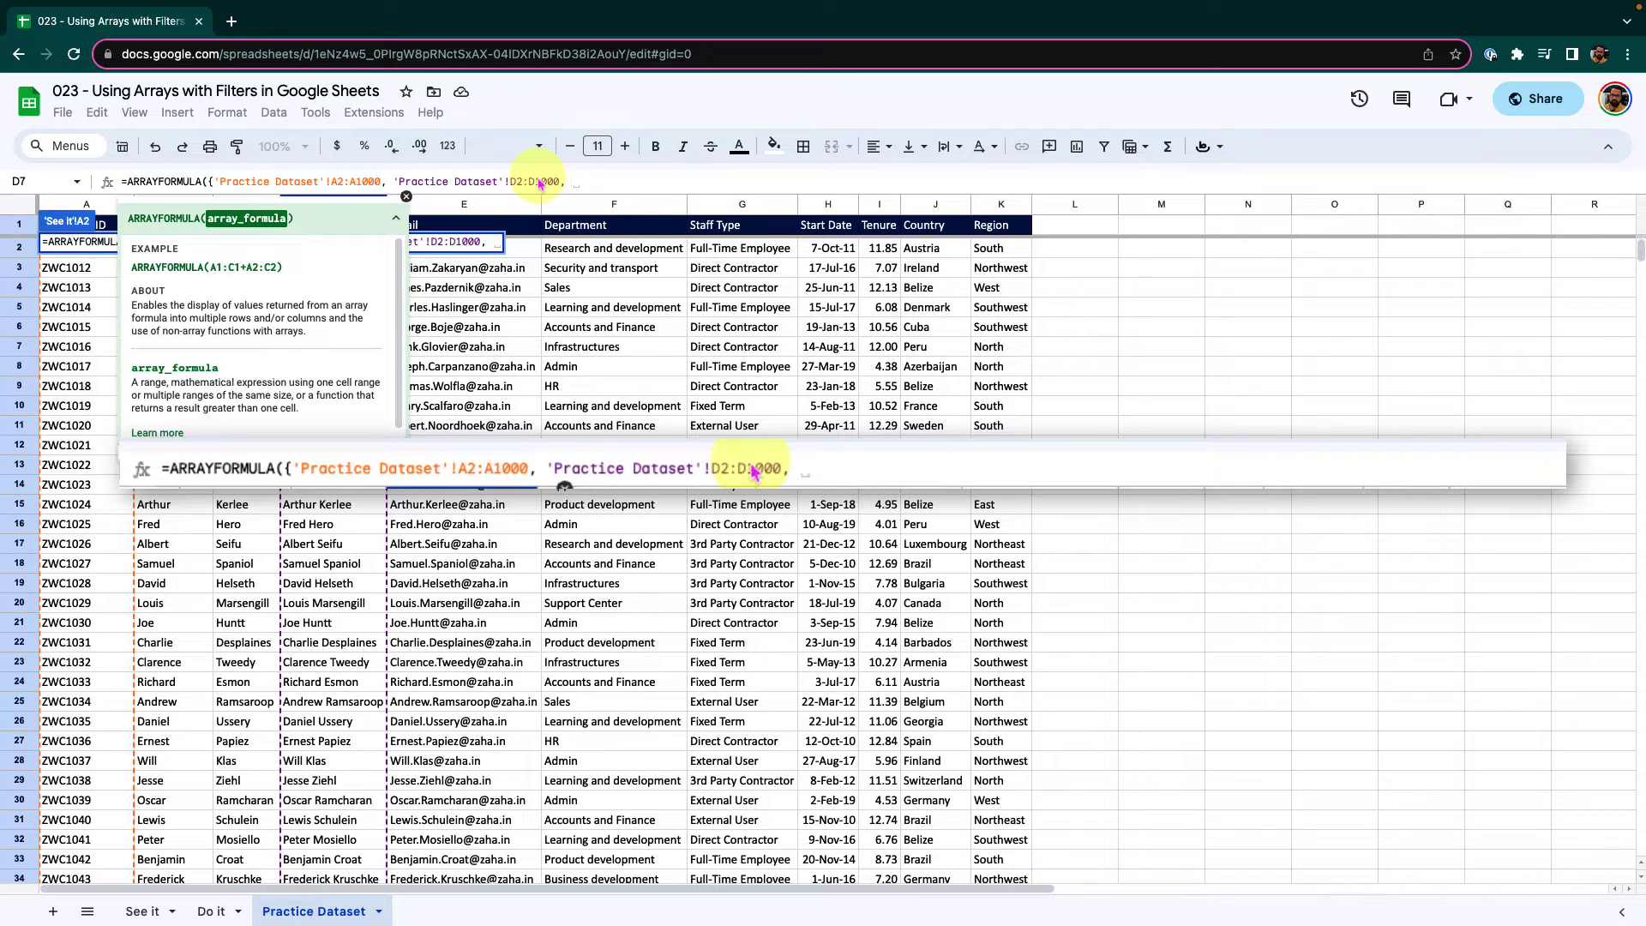
# Add ranges J2:J1000 and G2:G1000, then close the curly brace and ARRAYFORMULA bracket.
pyautogui.click(932, 206)
pyautogui.press('BackSpace')
pyautogui.press('BackSpace')
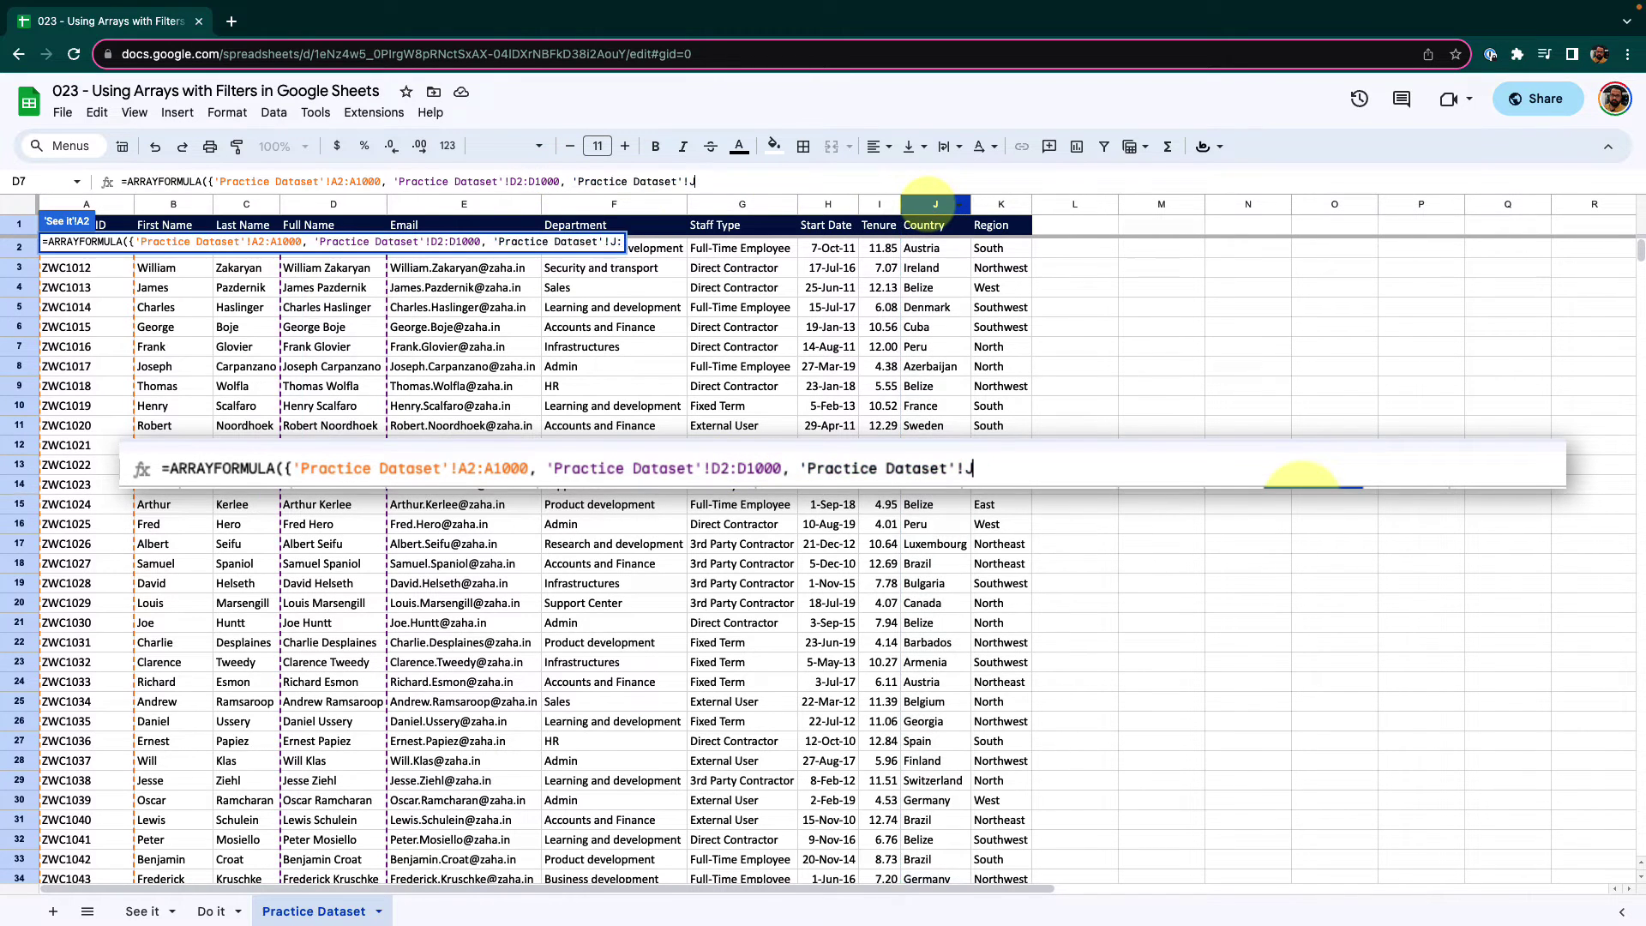
pyautogui.write('2:J1000')
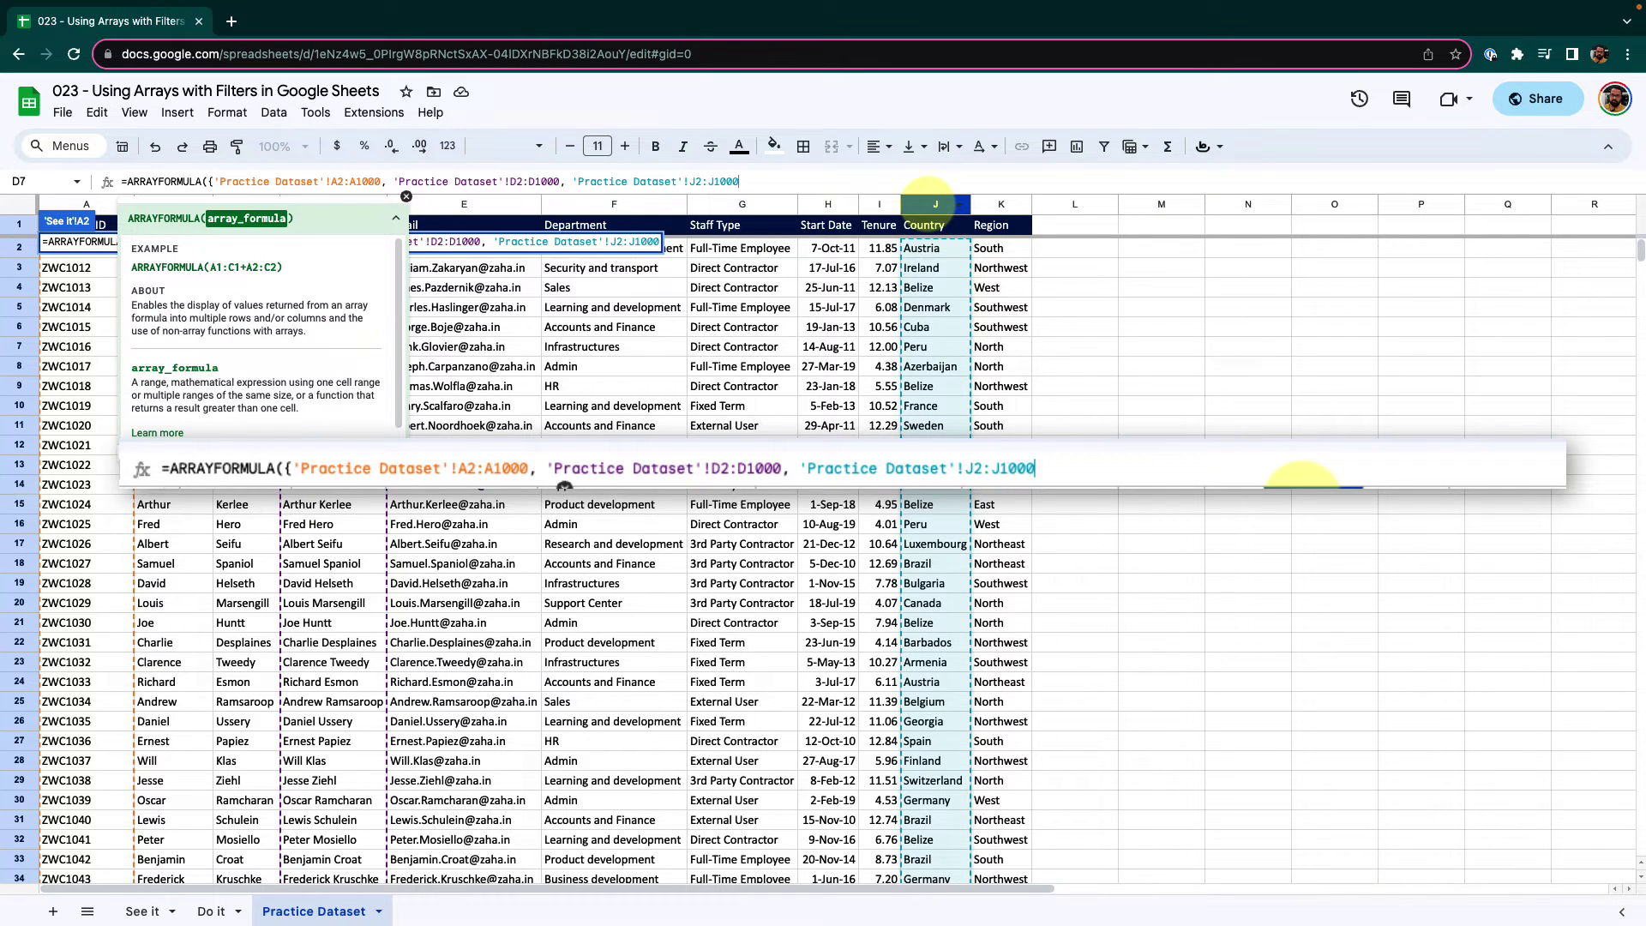
pyautogui.write(',')
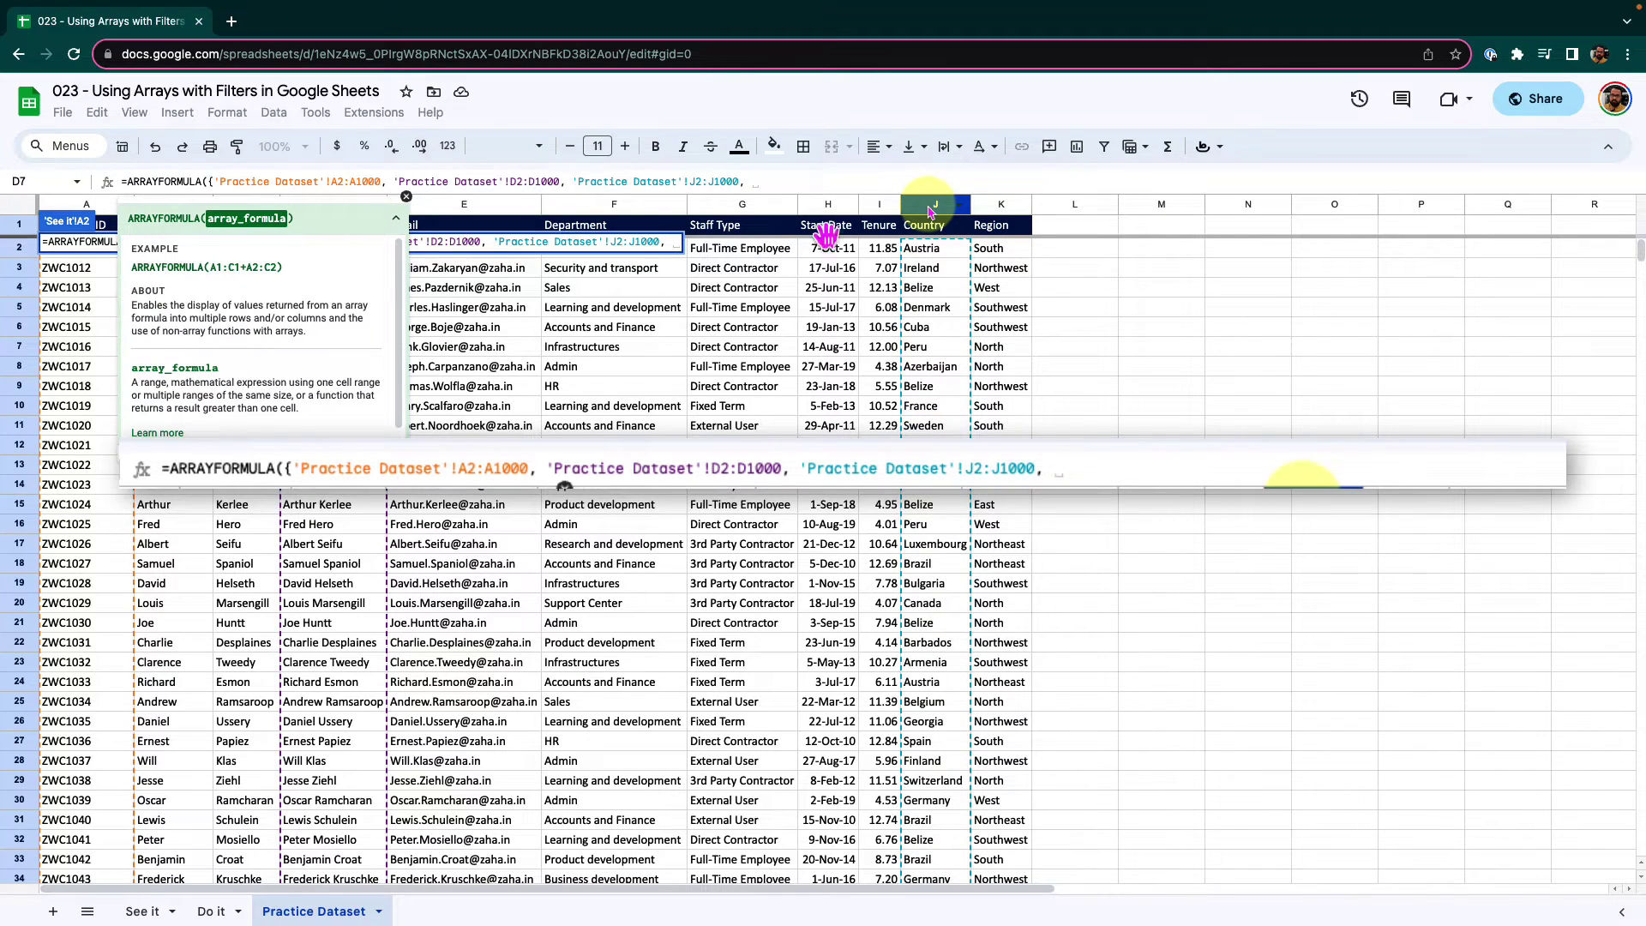
pyautogui.click(739, 206)
pyautogui.press('BackSpace')
pyautogui.press('BackSpace')
pyautogui.press('BackSpace')
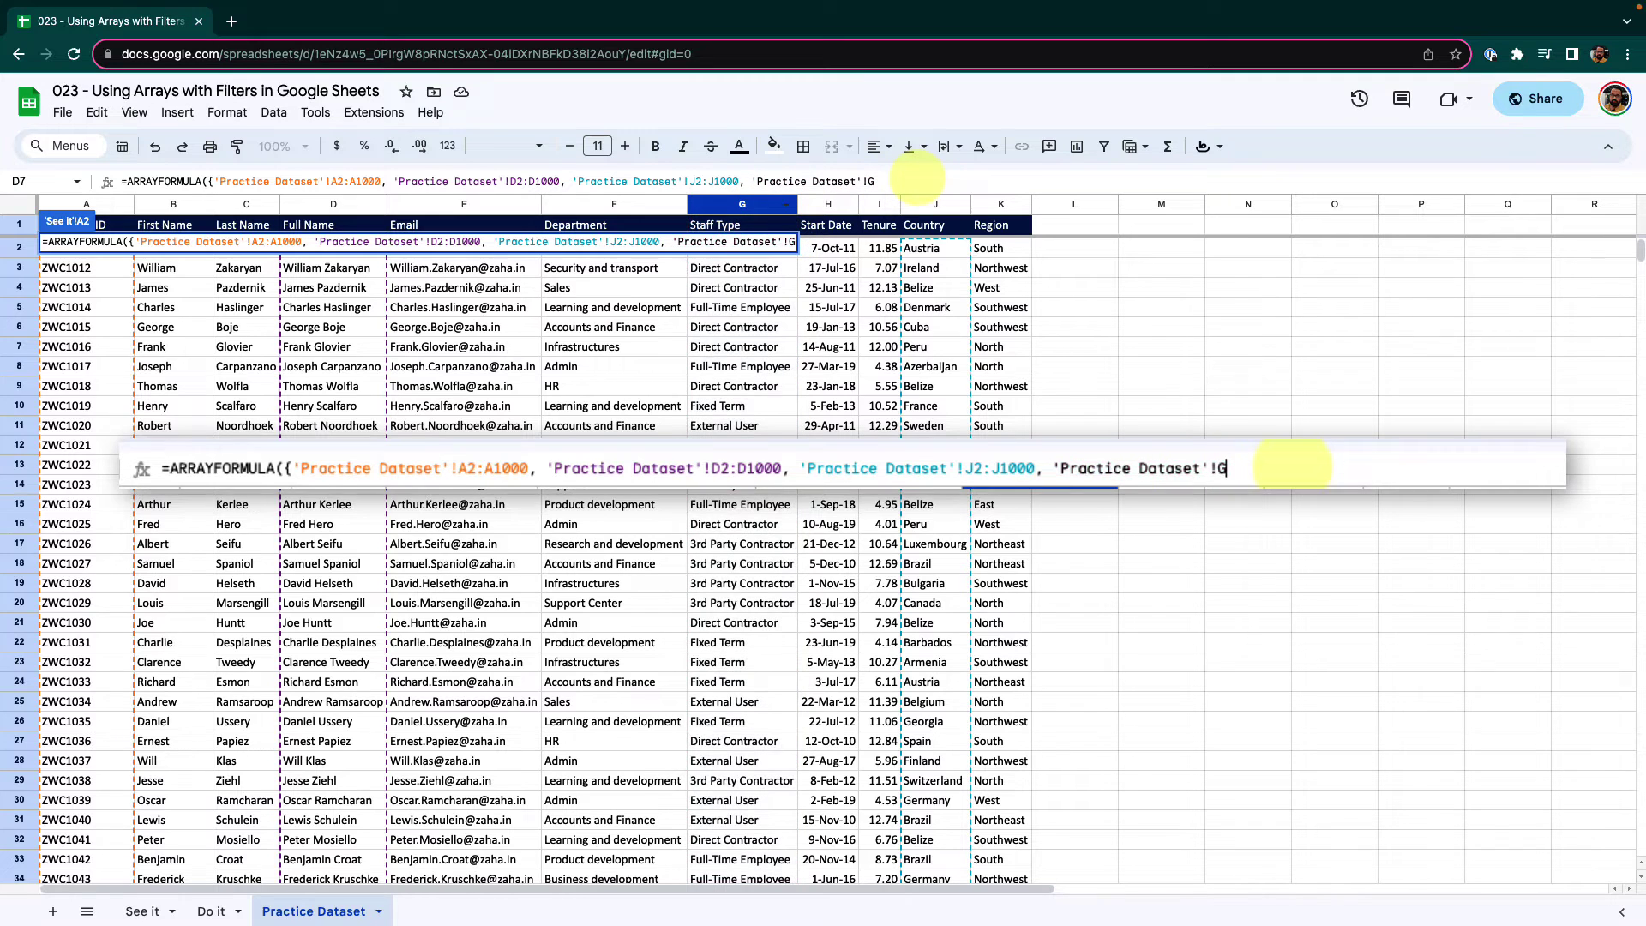
pyautogui.write('G2:G1000')
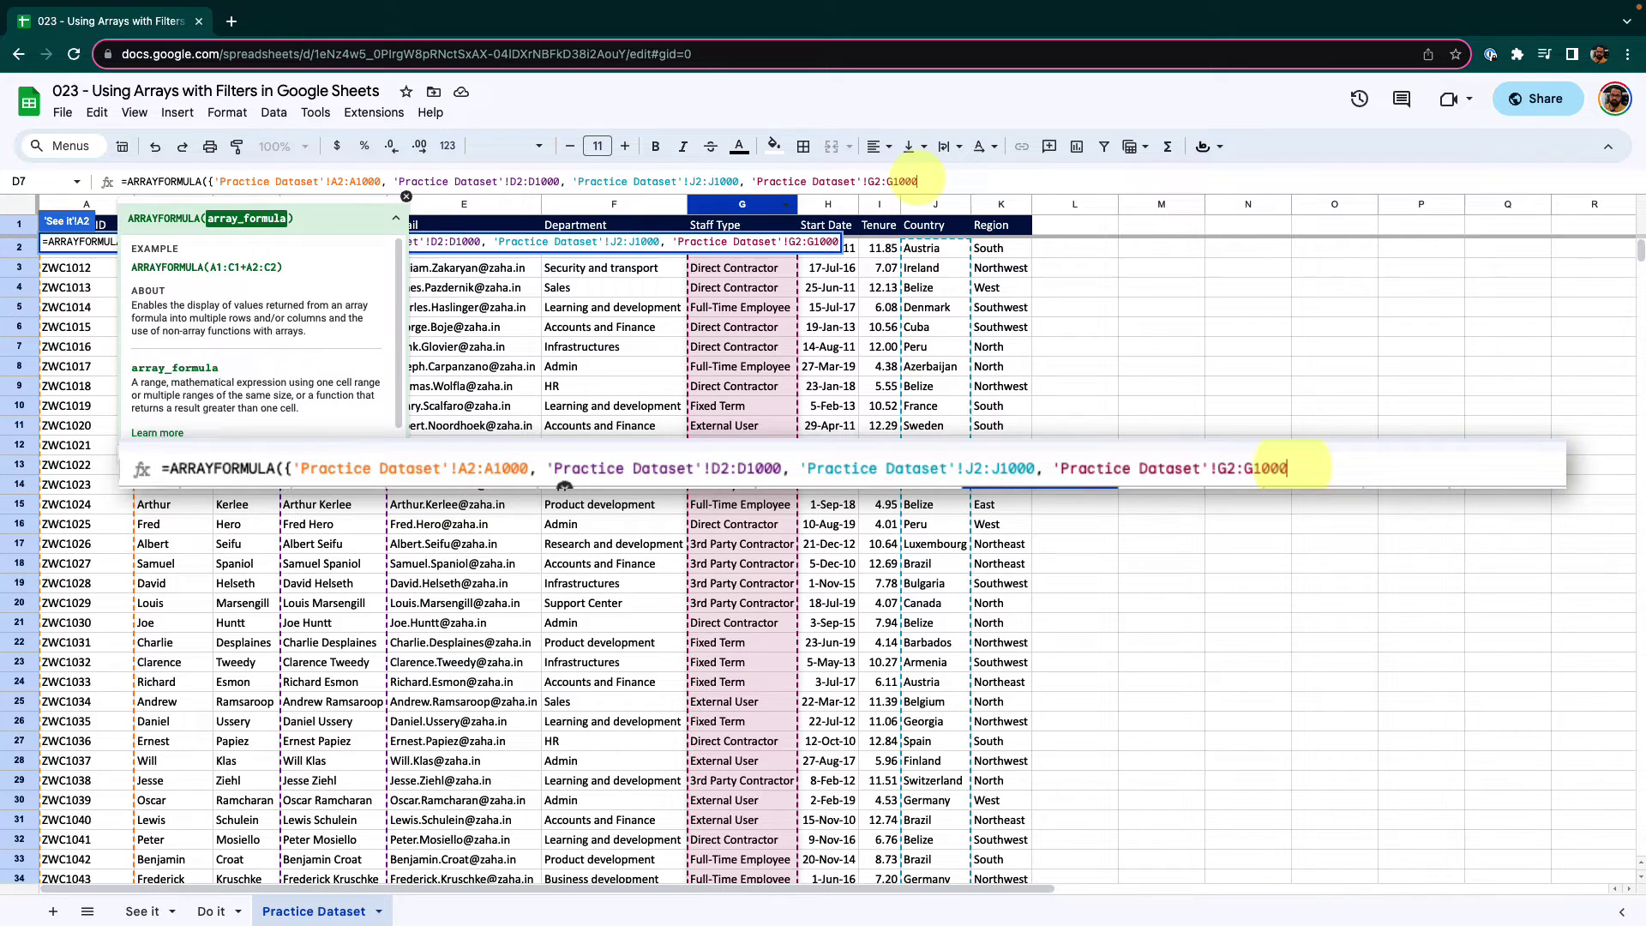
pyautogui.write('}')
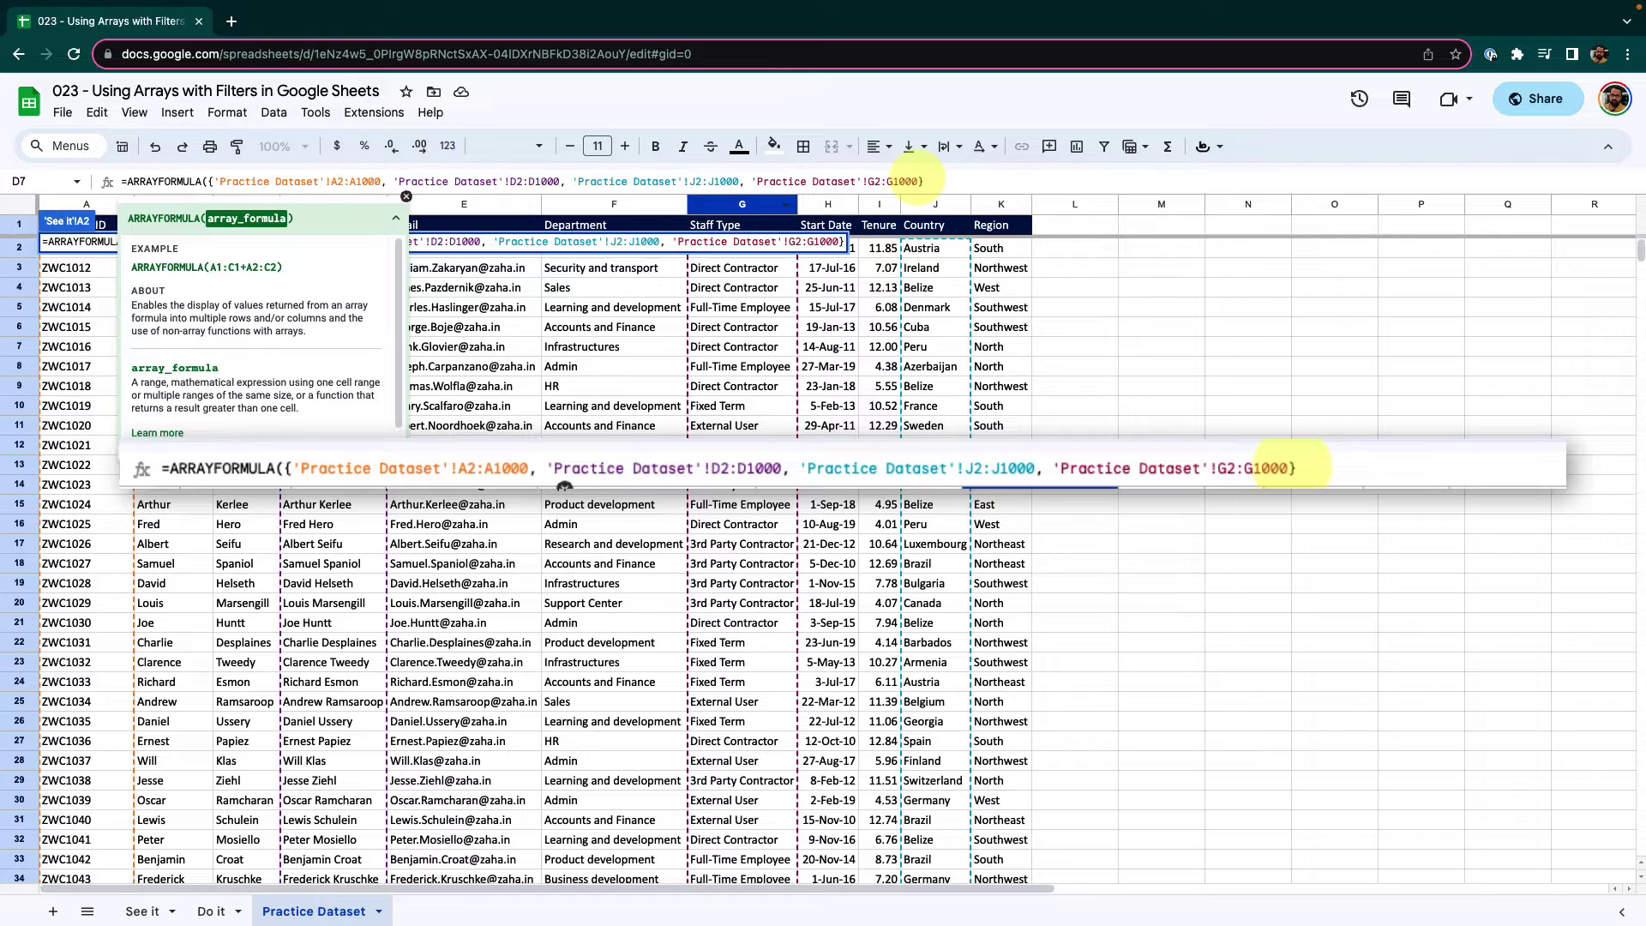
pyautogui.write(')')
# Commit the formula to list IDs, names, countries and staff types, then cut everything after the equals sign.
pyautogui.press('Return')
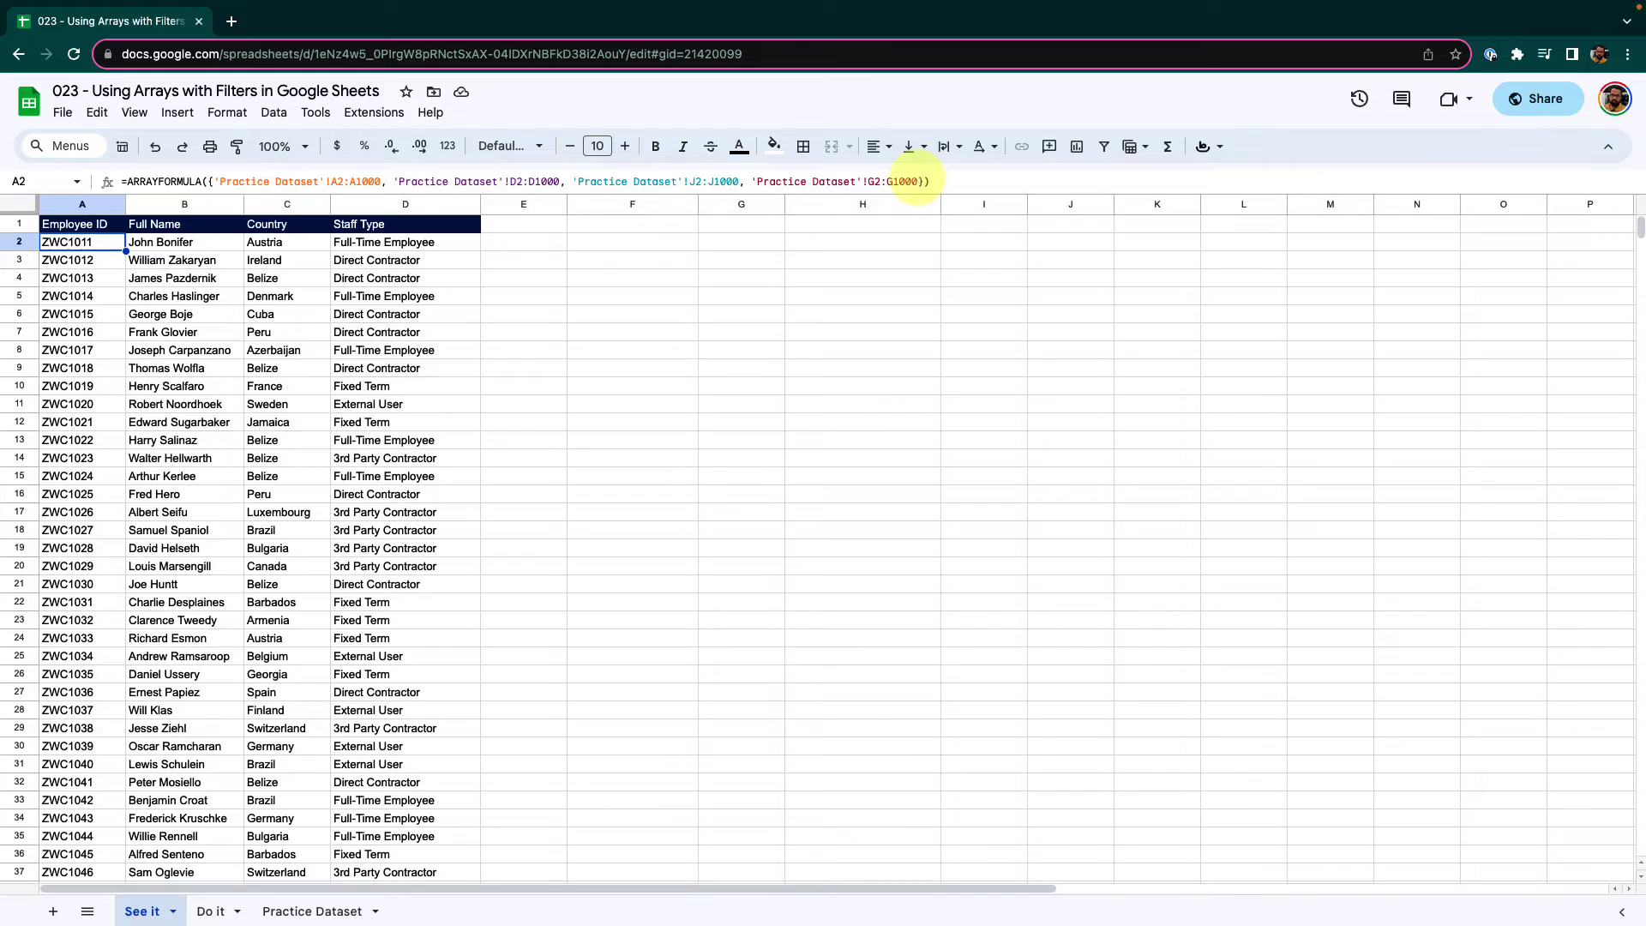
pyautogui.click(127, 181)
pyautogui.moveTo(127, 181); pyautogui.dragTo(965, 178)
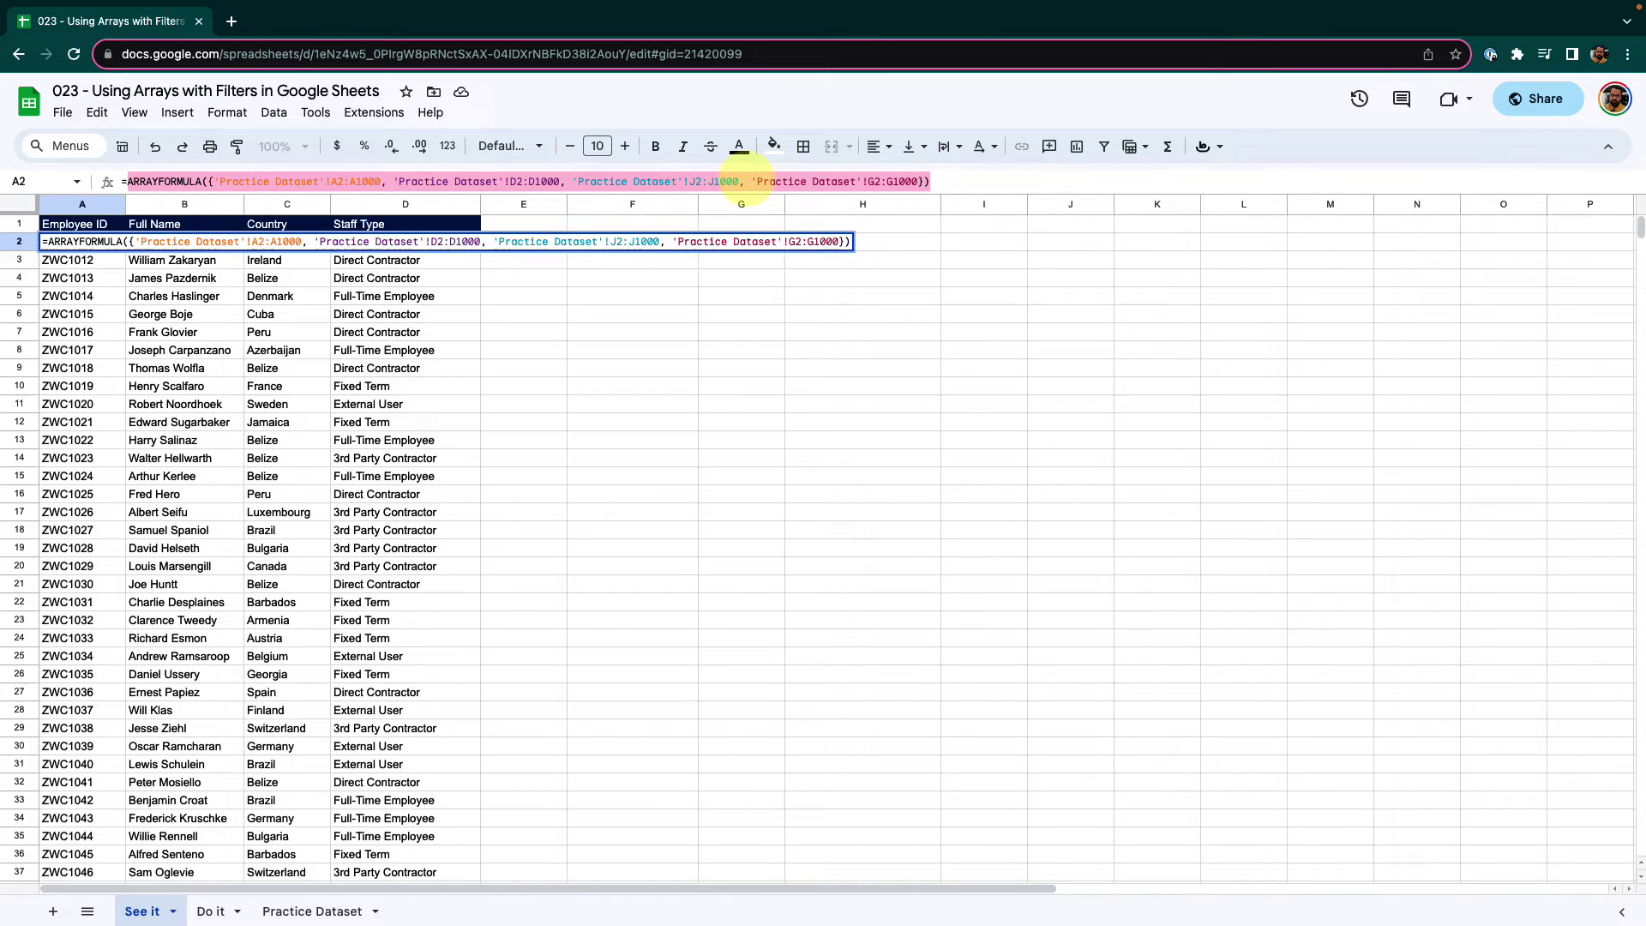
pyautogui.rightClick(746, 179)
pyautogui.click(796, 294)
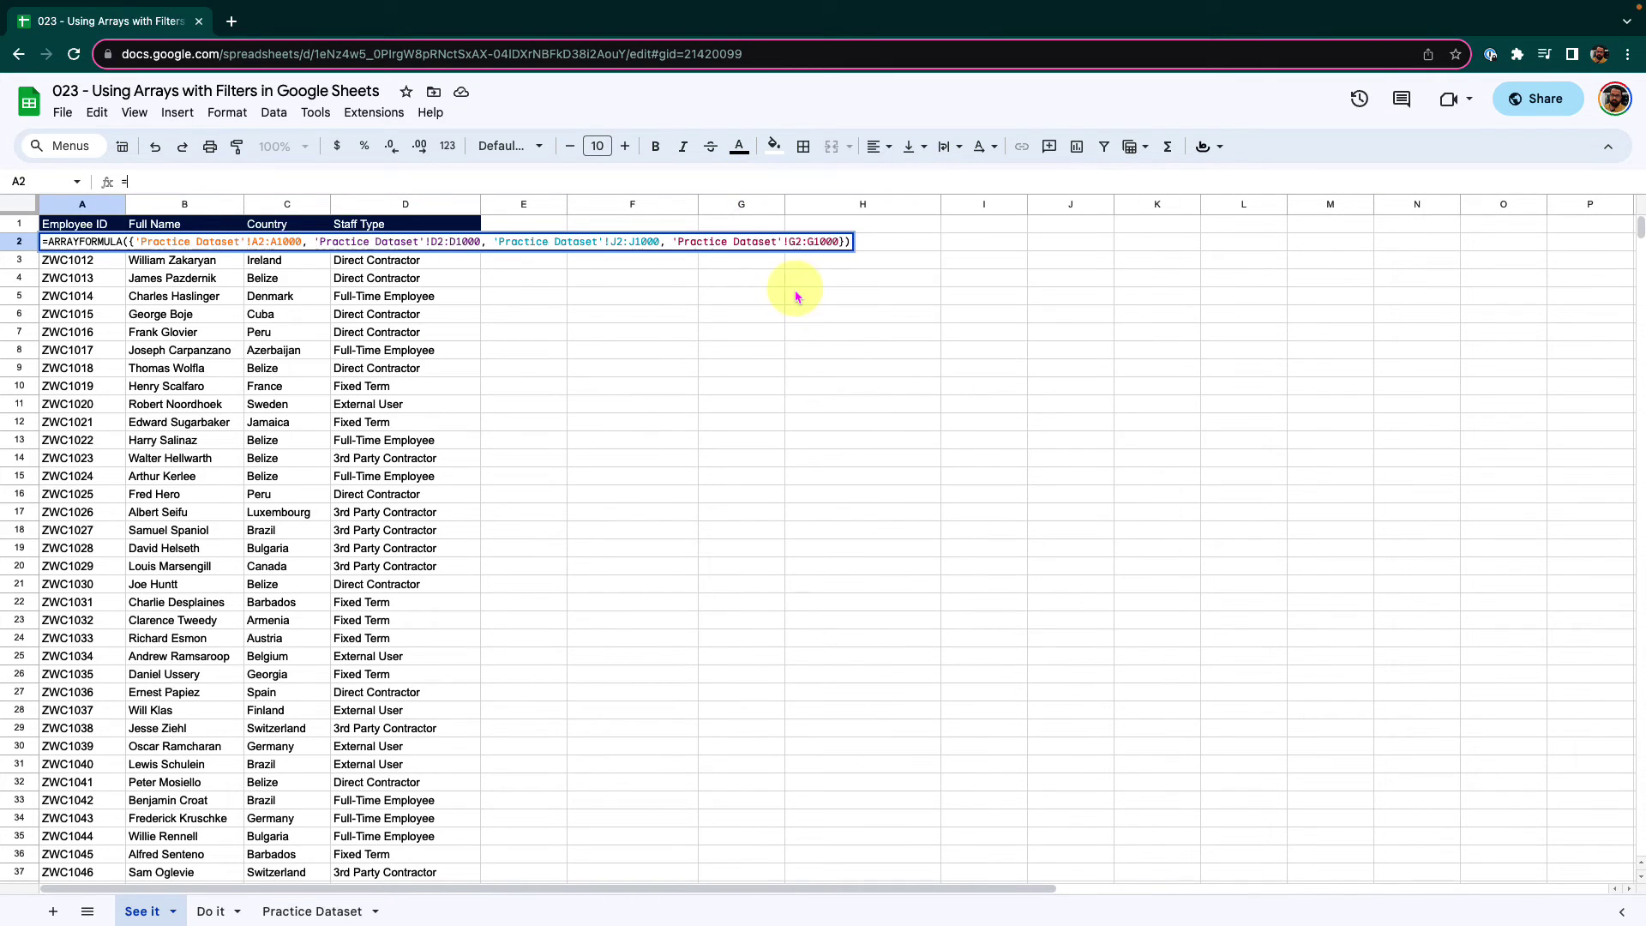
# Rewrite A2 as =FILTER( with the cut ARRAYFORMULA array pasted in as its range, followed by a comma.
pyautogui.write('fil')
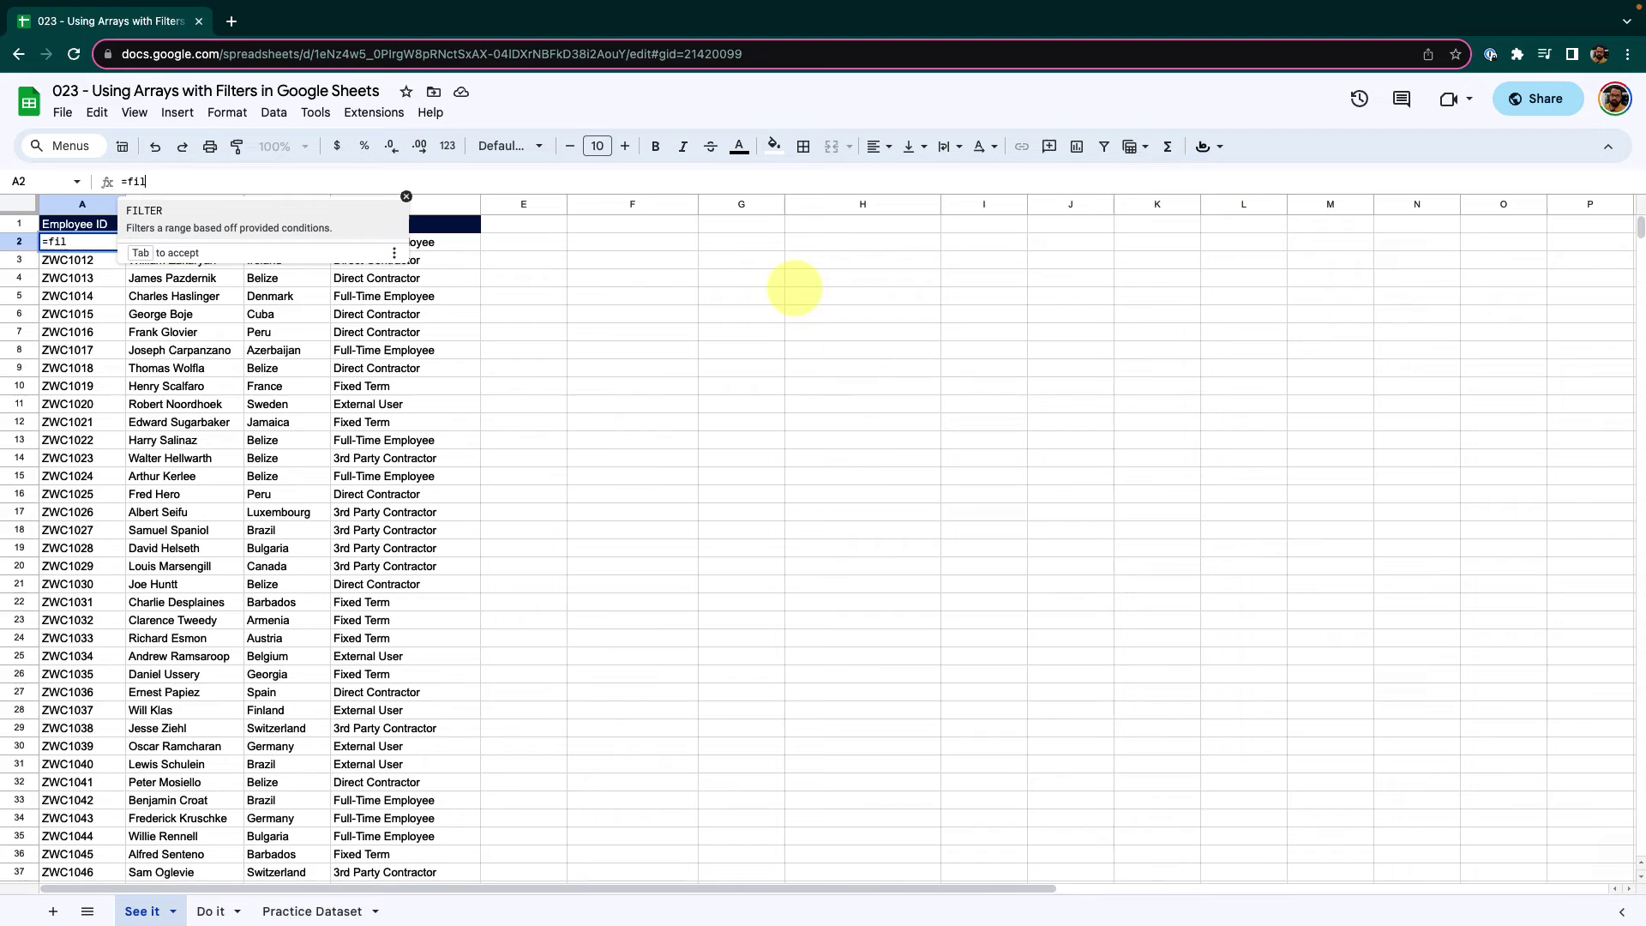
pyautogui.click(286, 214)
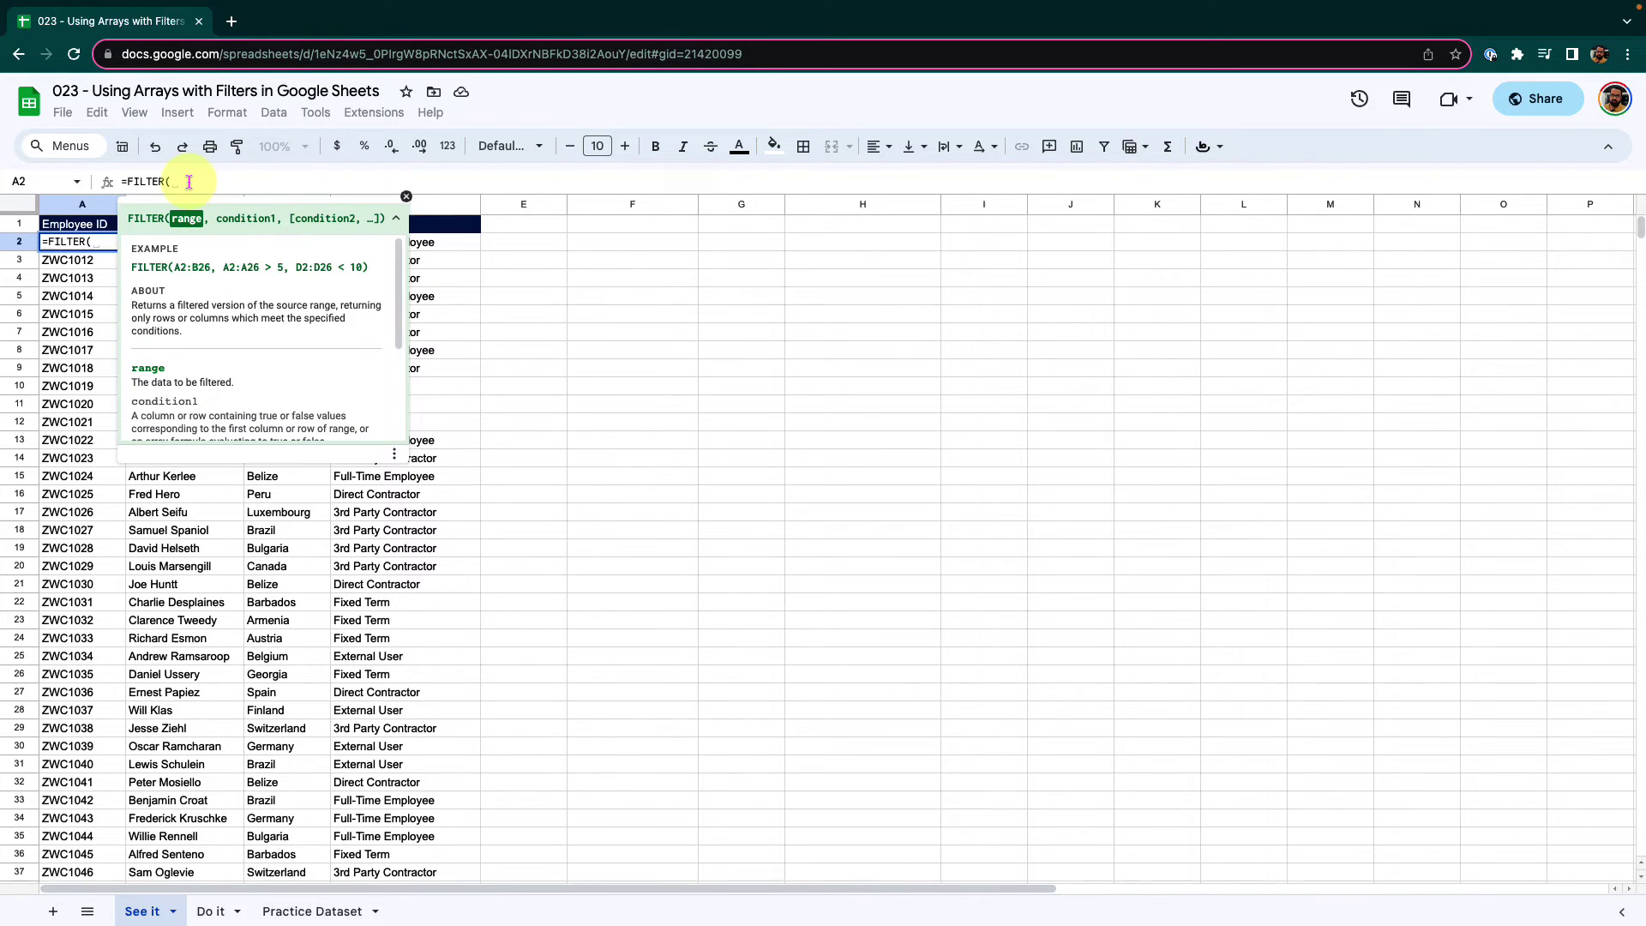
pyautogui.rightClick(189, 182)
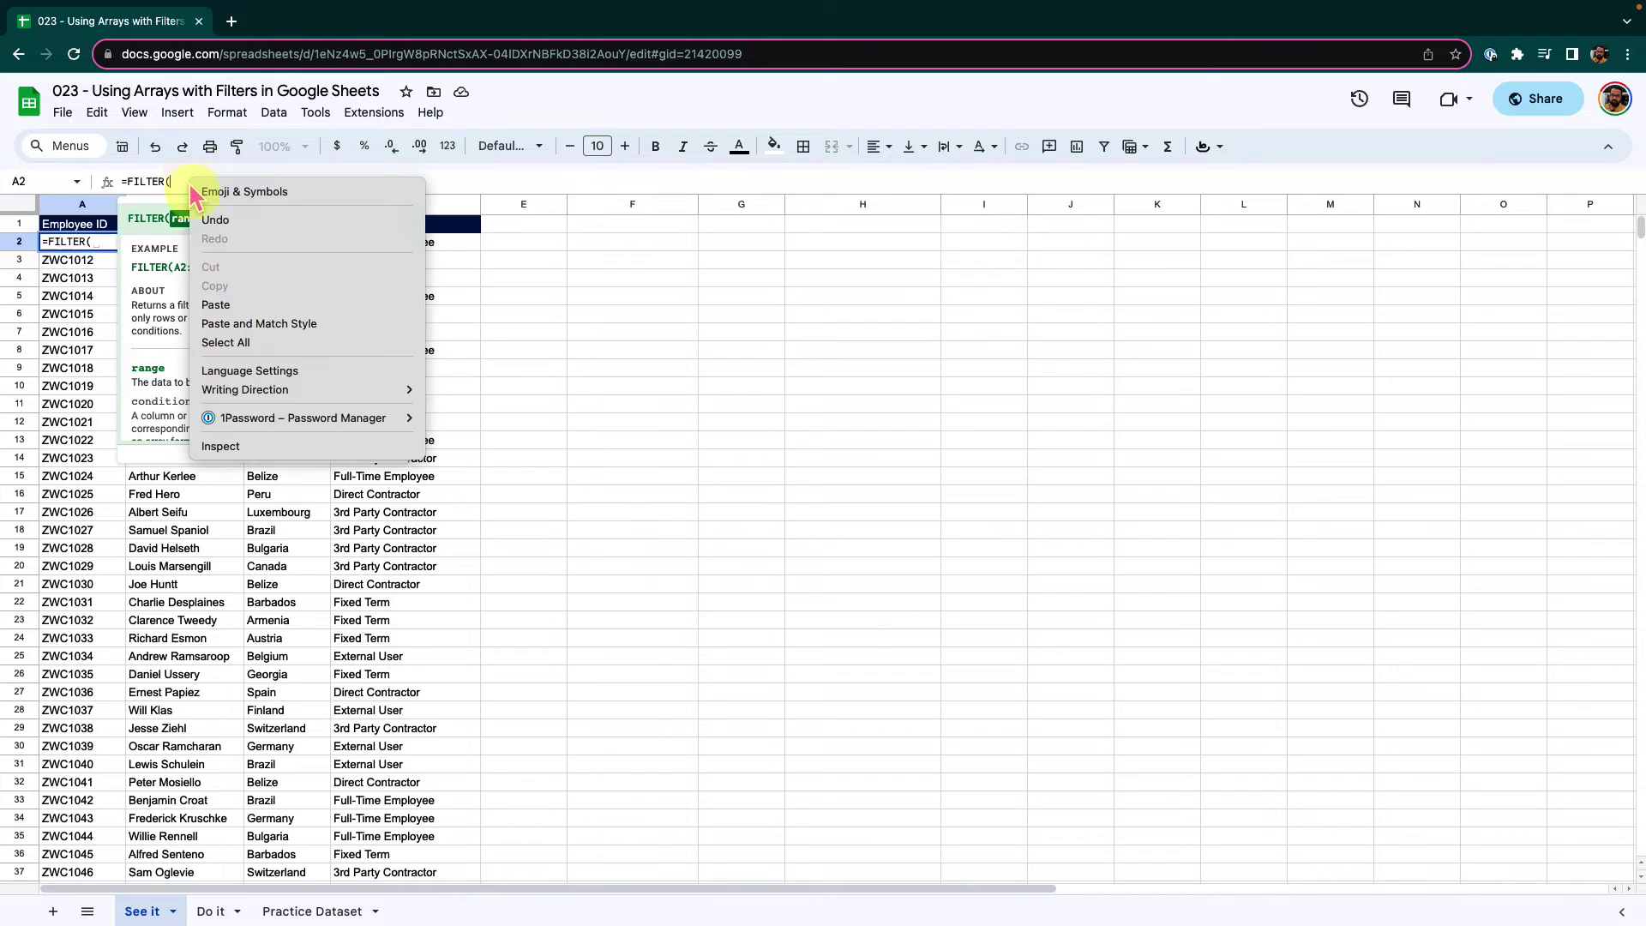
pyautogui.click(230, 312)
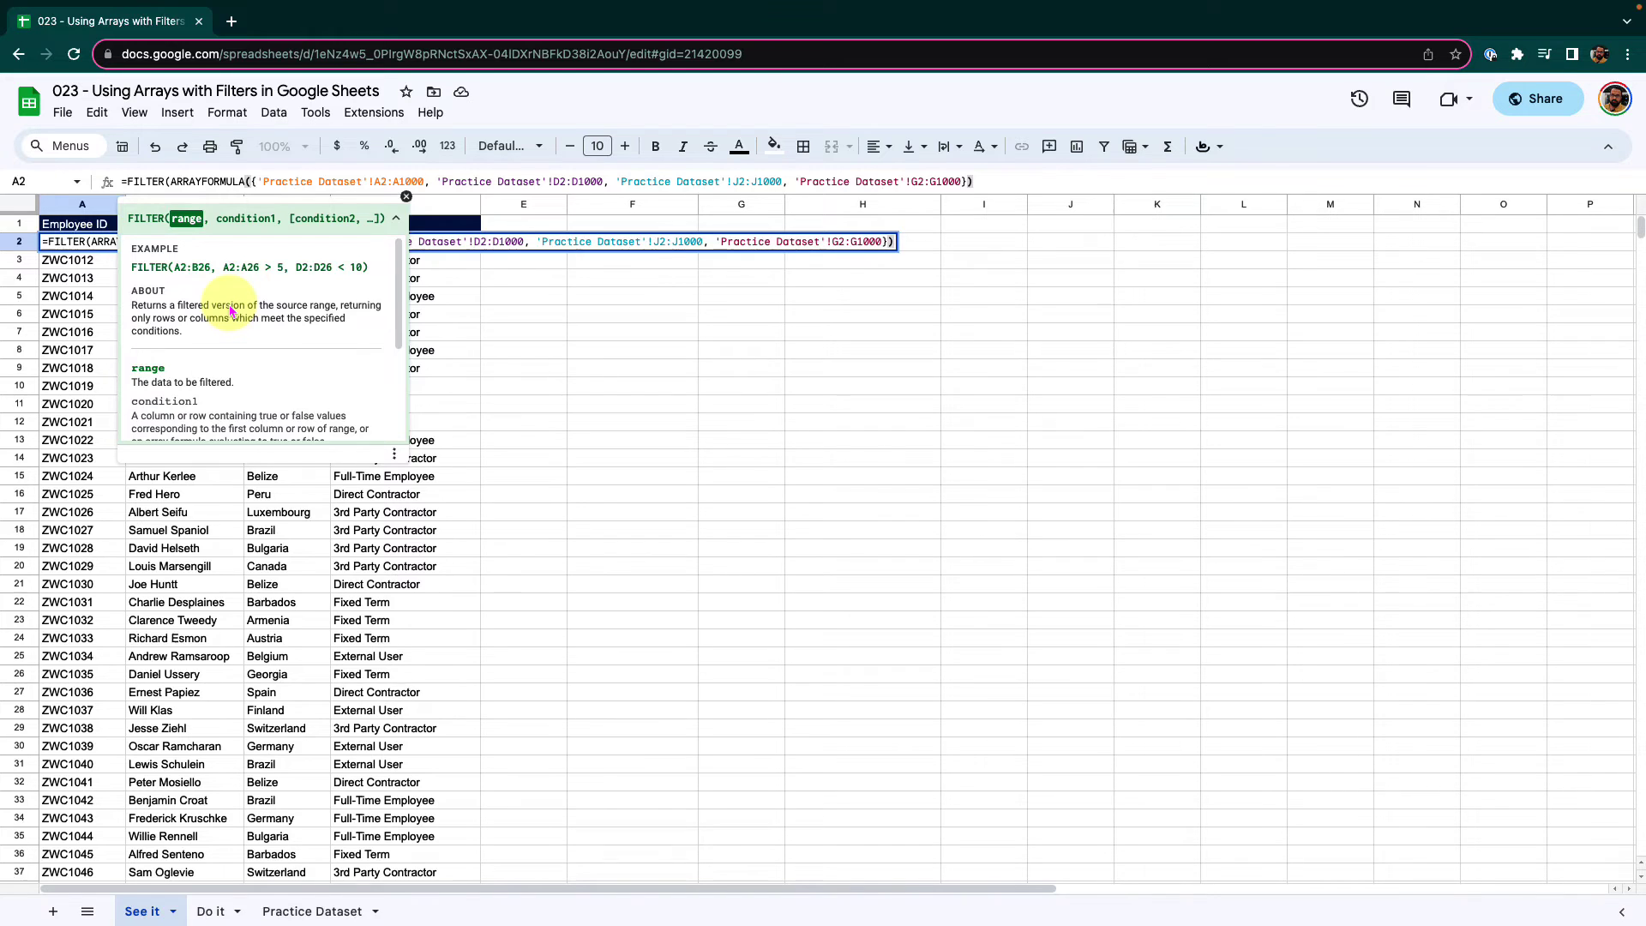
pyautogui.write(',')
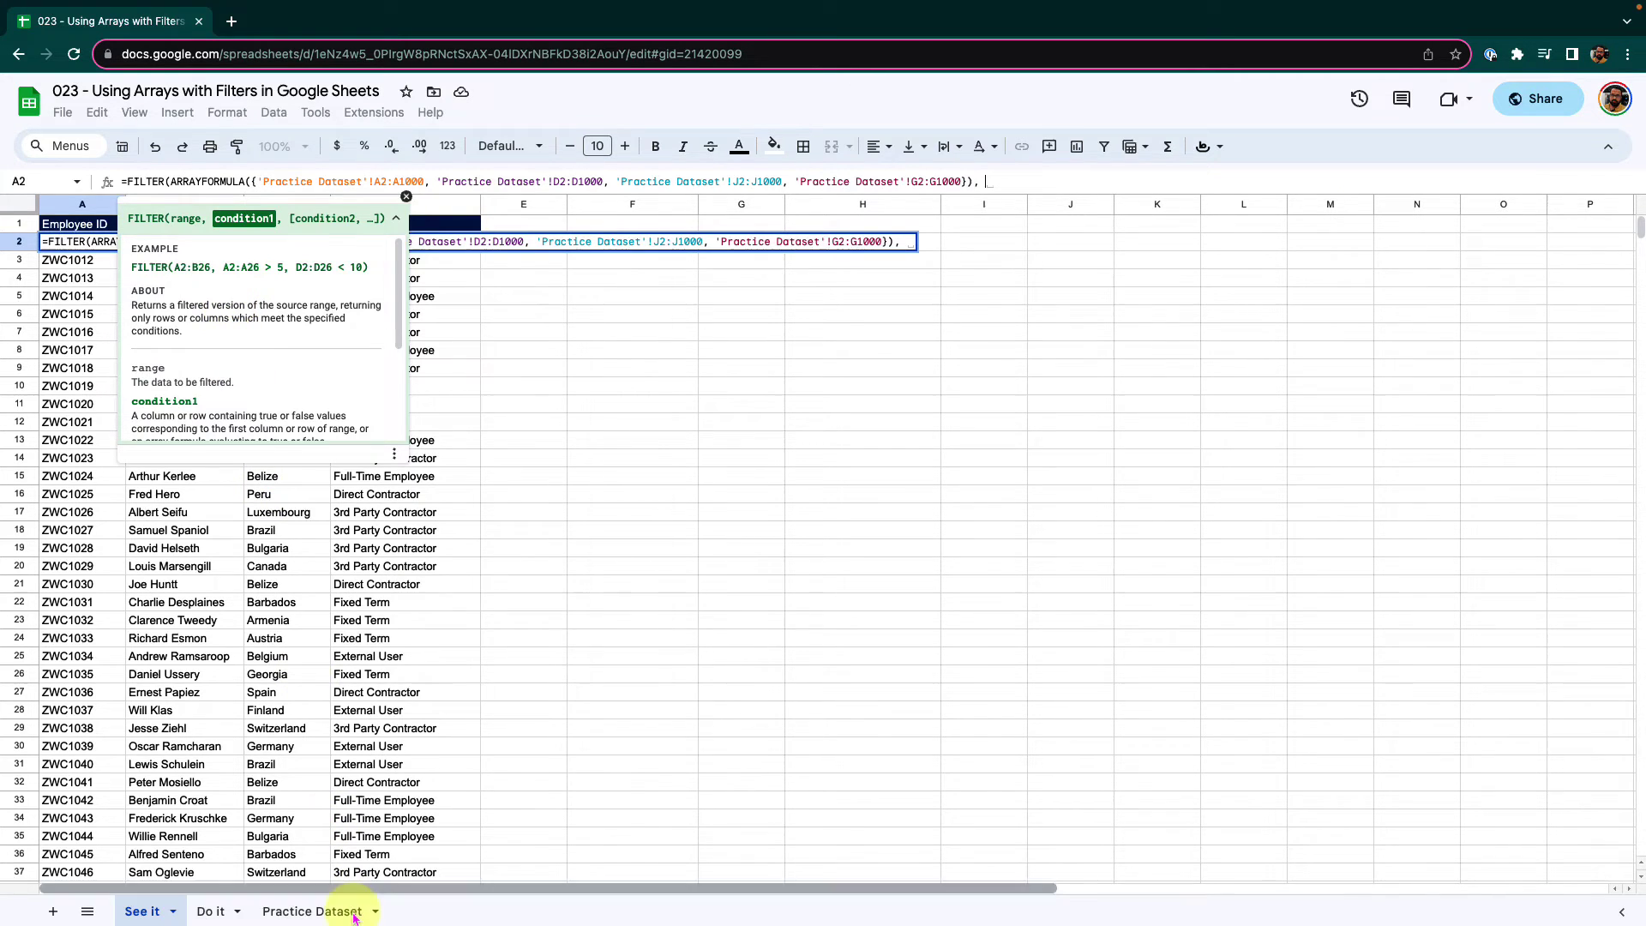
# Add the condition 'Practice Dataset'!J:J="Brazil" to FILTER and commit the formula.
pyautogui.click(352, 911)
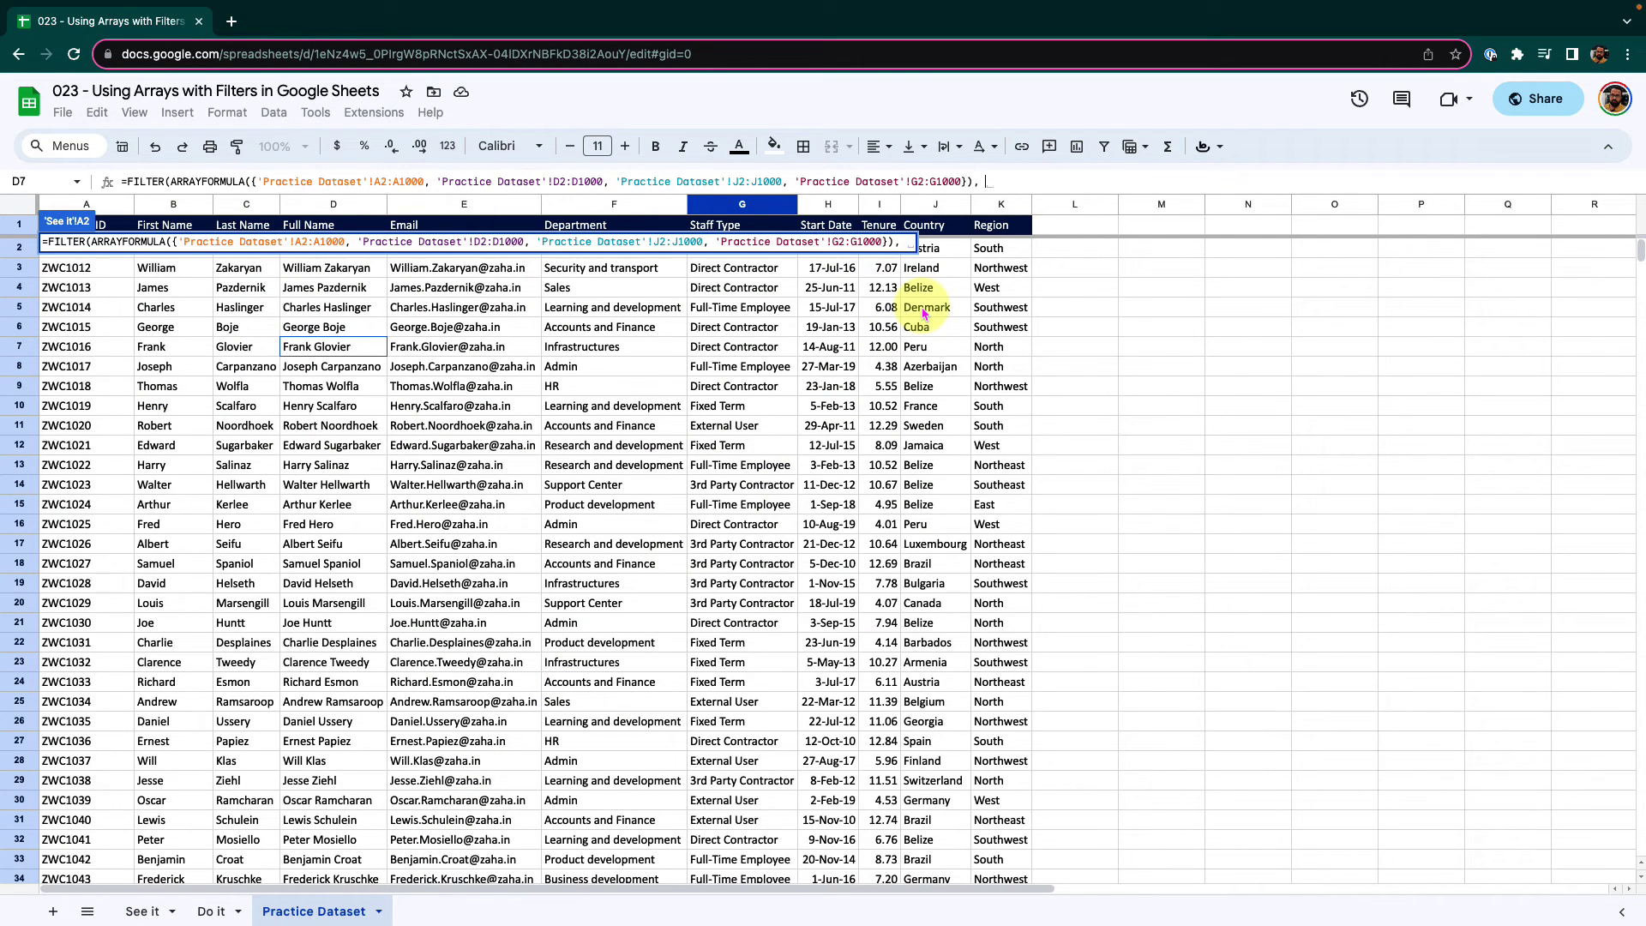
pyautogui.click(937, 210)
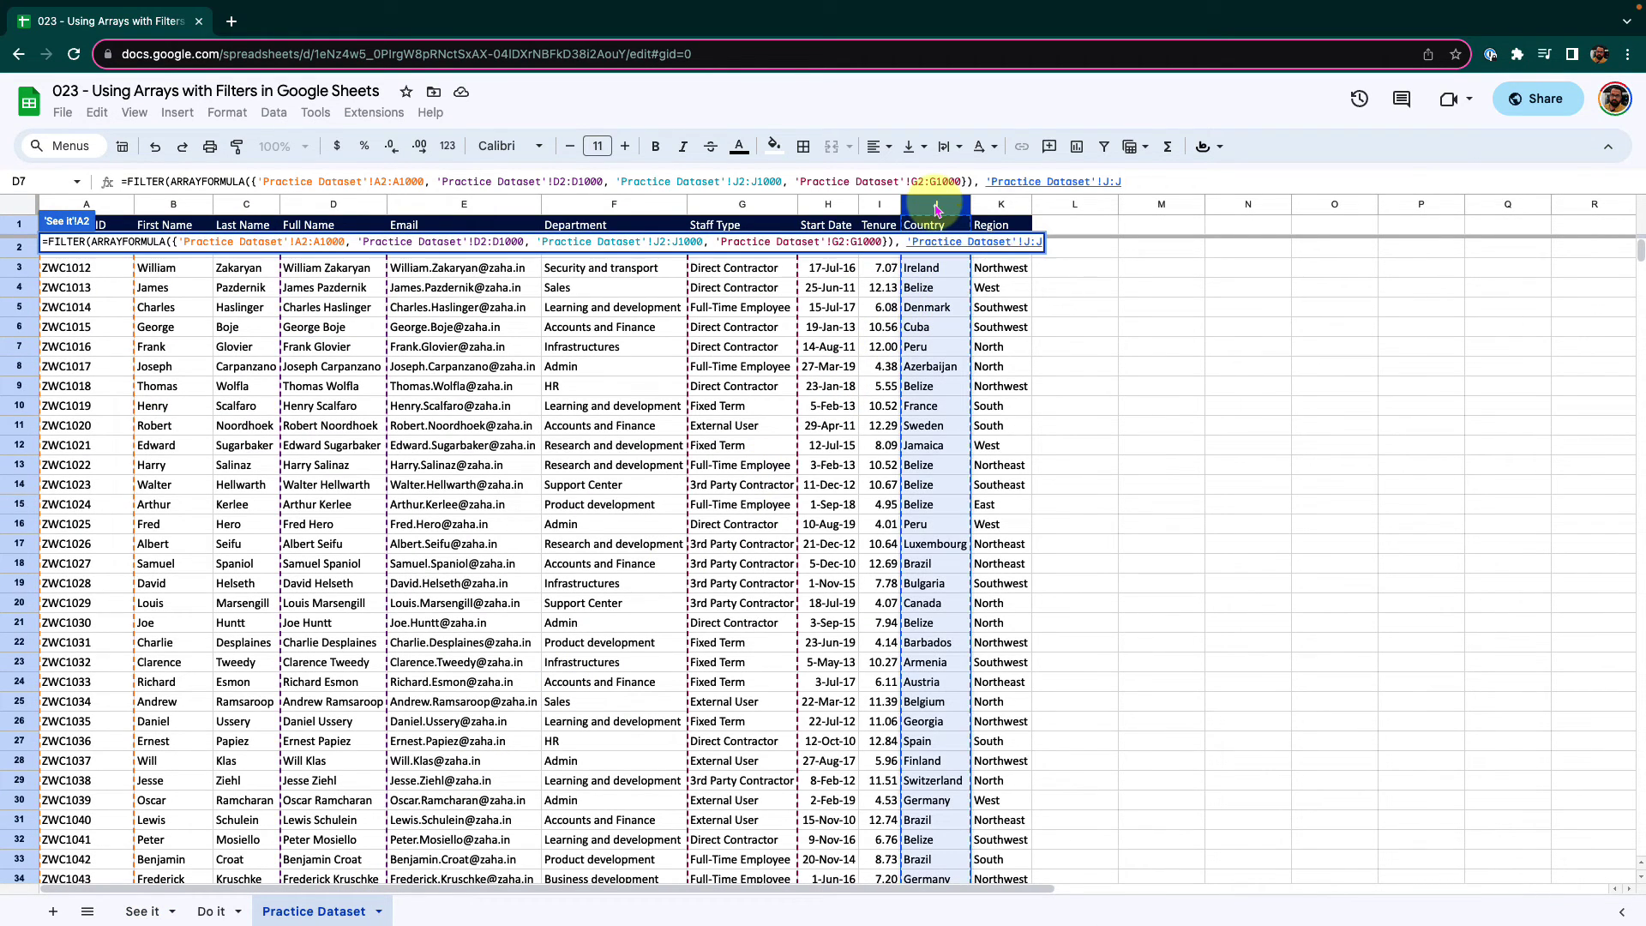
pyautogui.write('="Br')
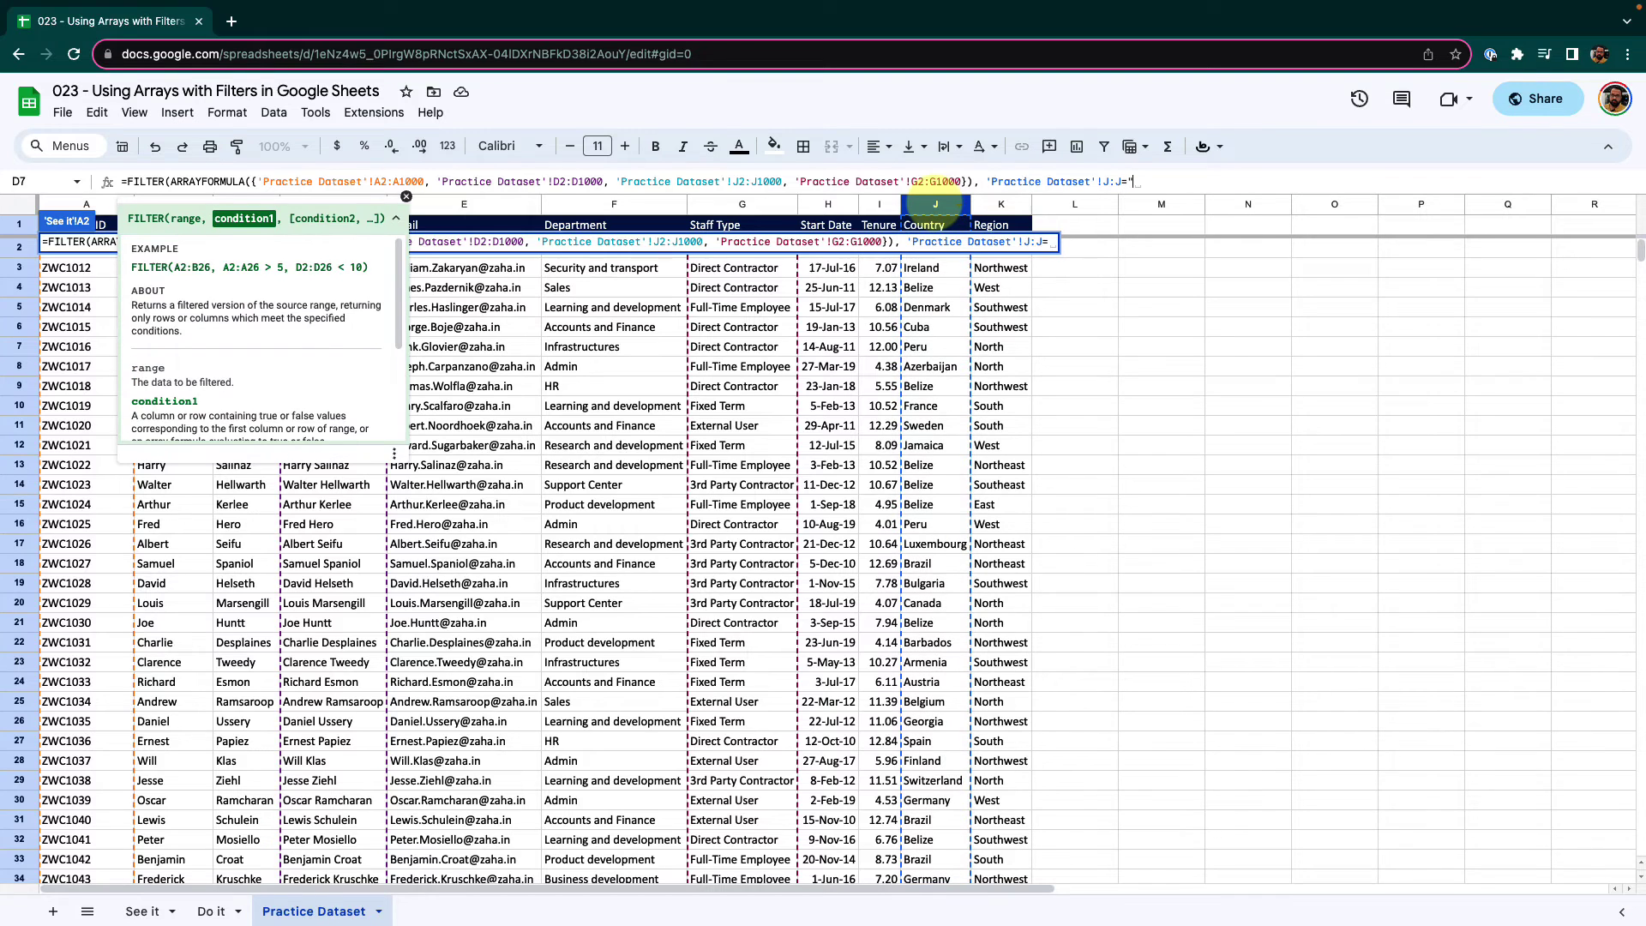
pyautogui.write('azil")')
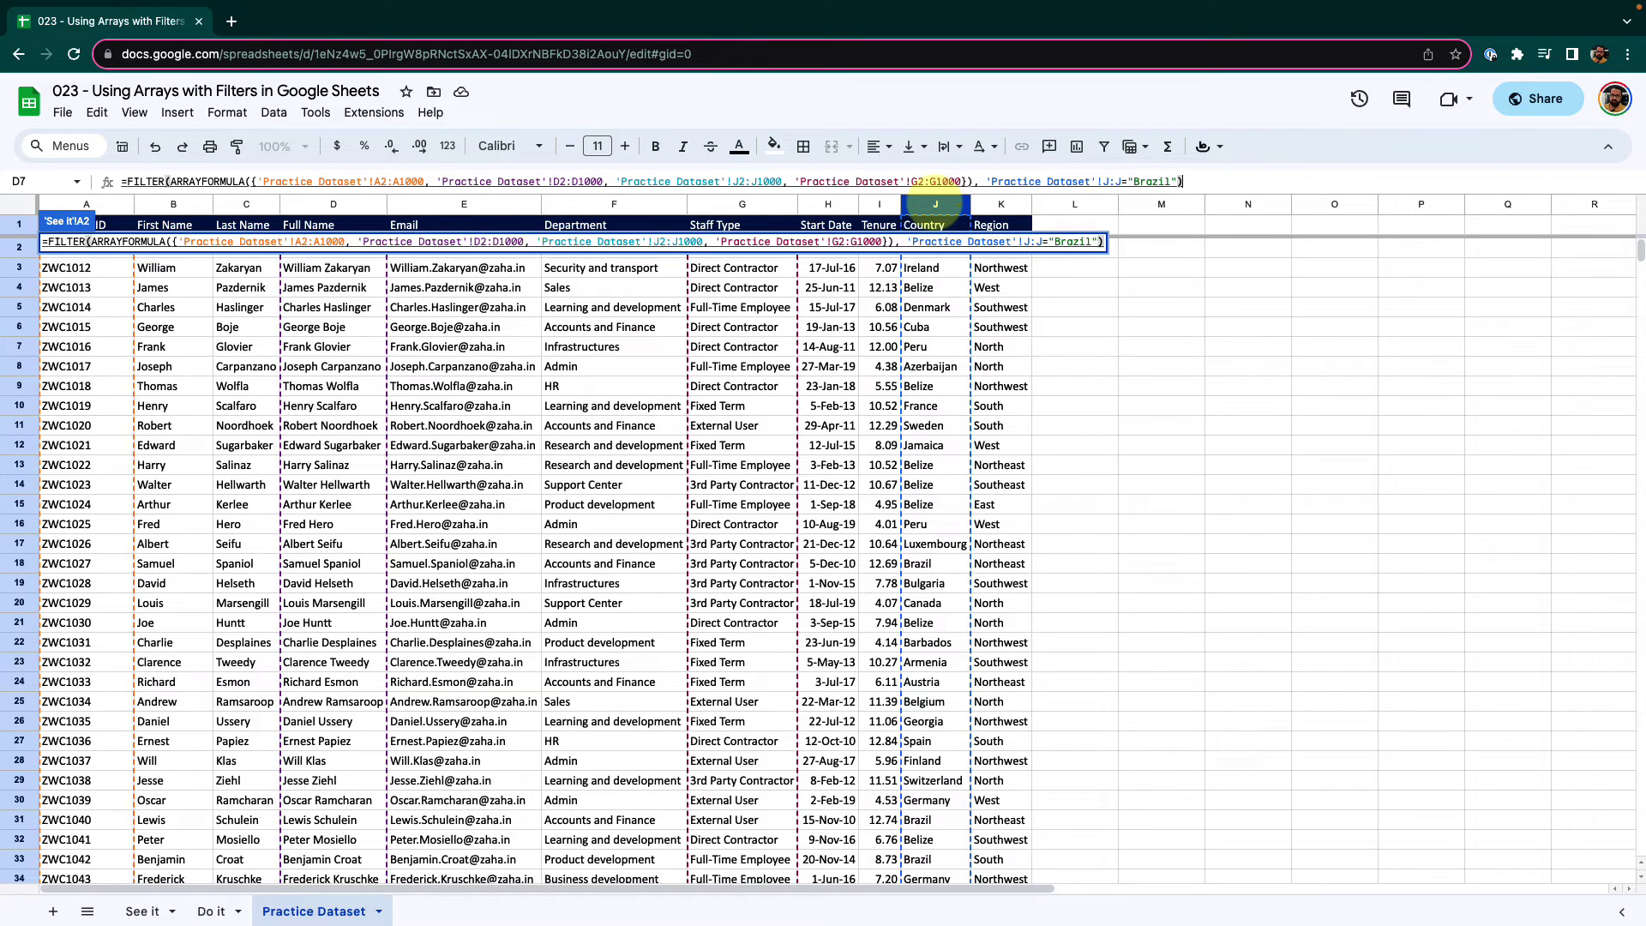
pyautogui.press('Return')
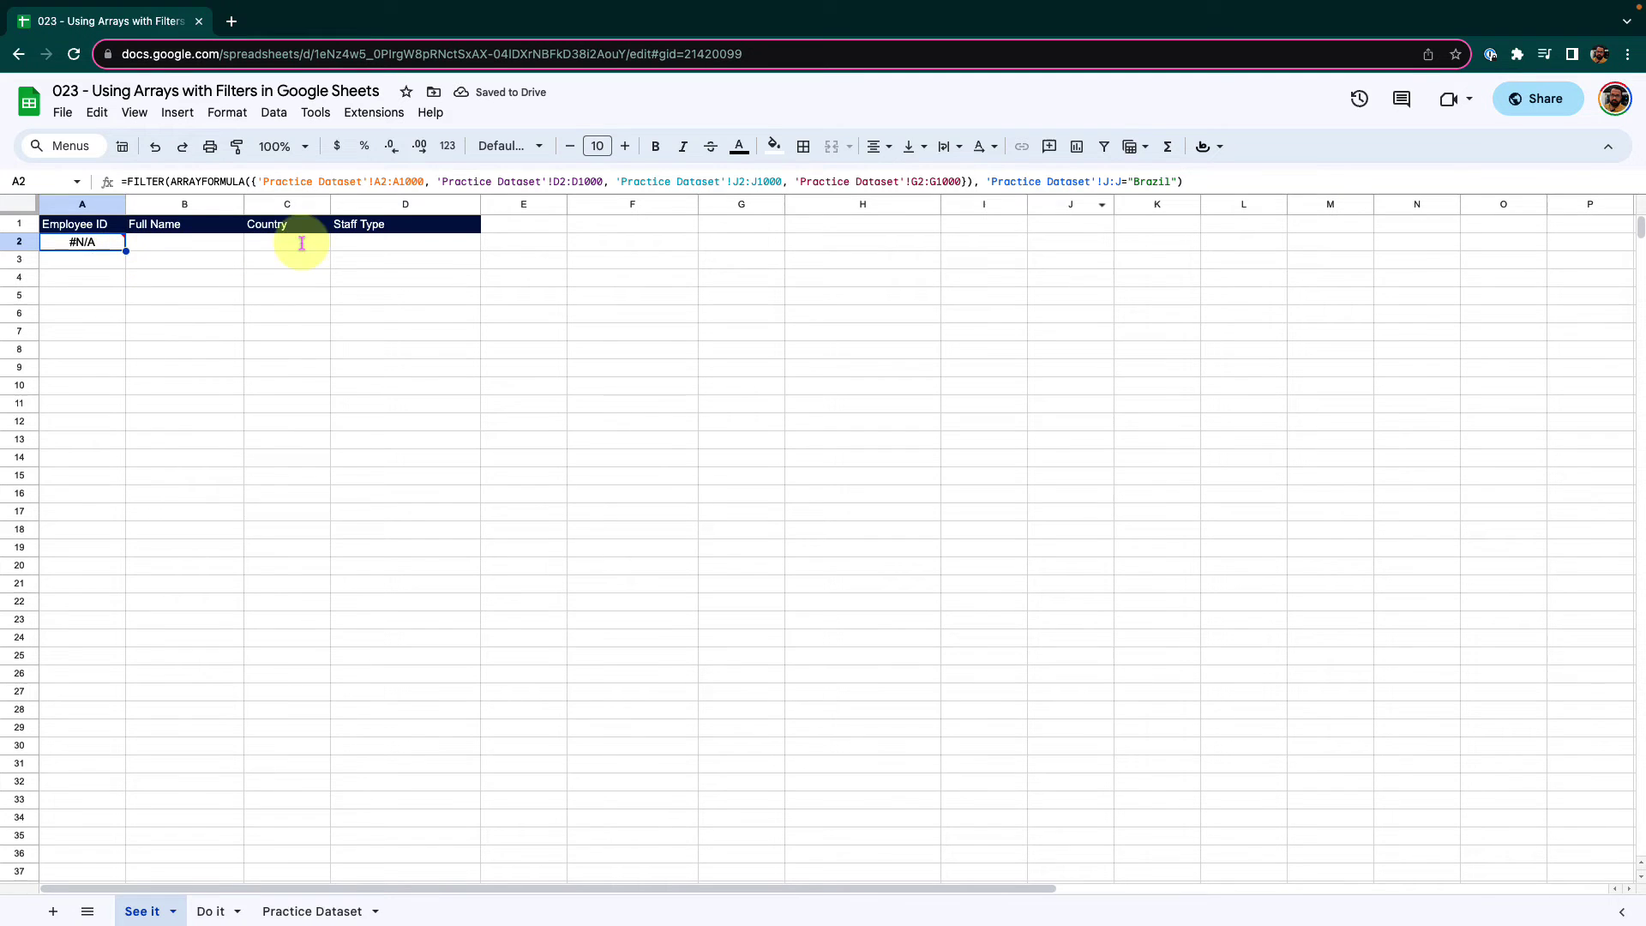
# Narrow the country condition range from J:J to J2:J1000 and recommit the formula.
pyautogui.click(1116, 181)
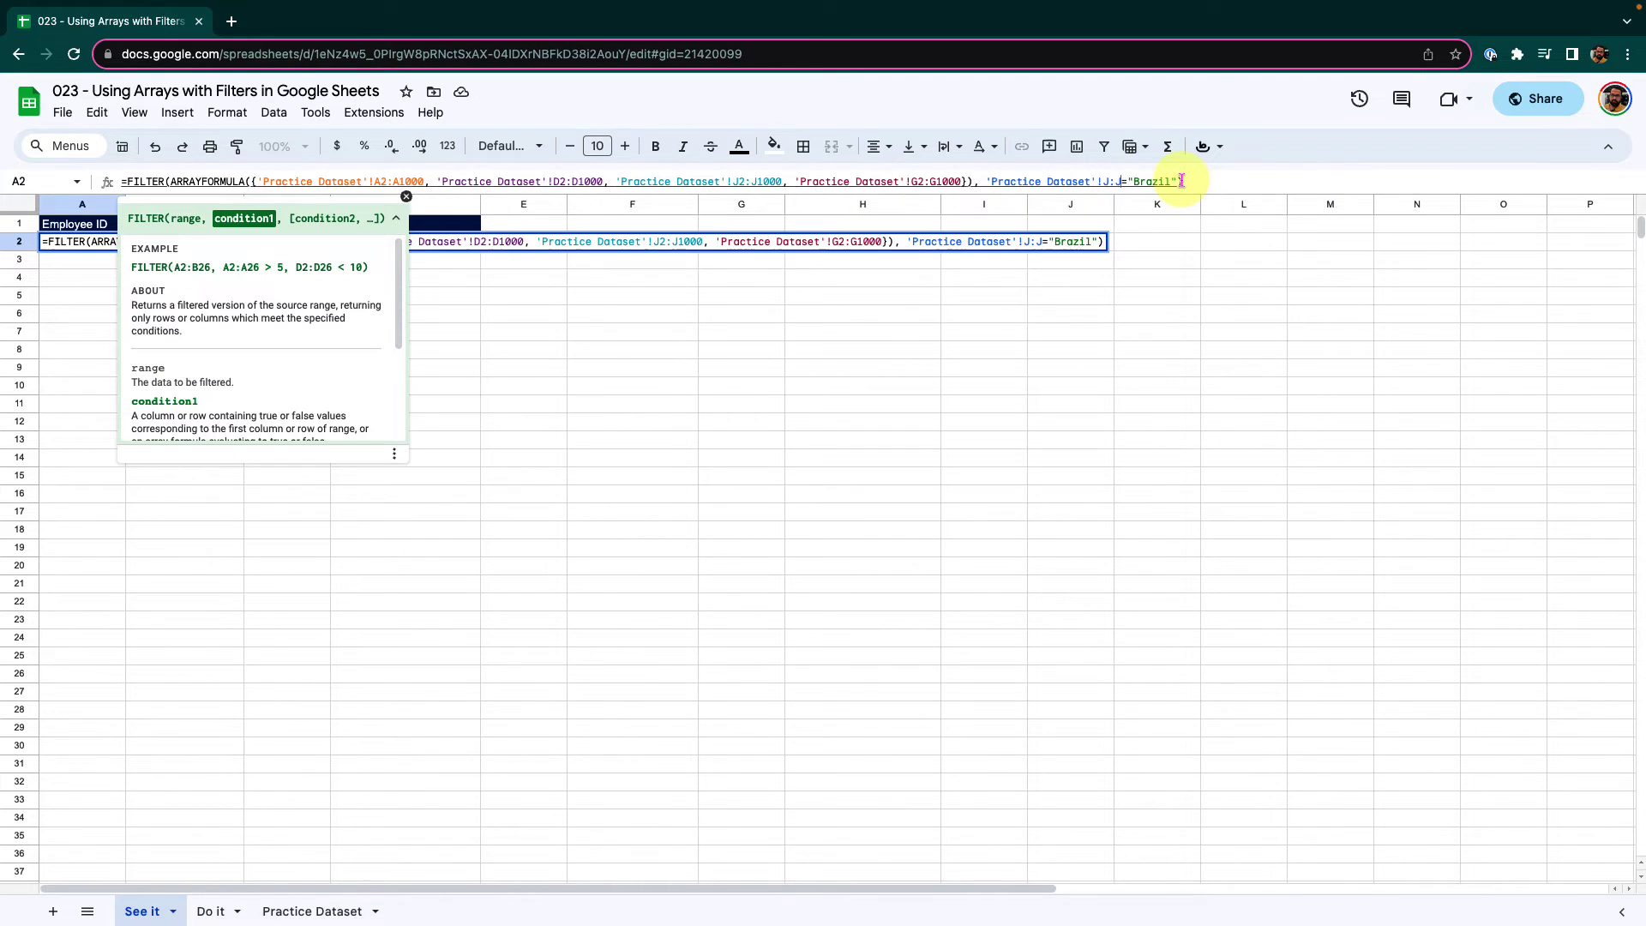
pyautogui.click(1108, 181)
pyautogui.write('2')
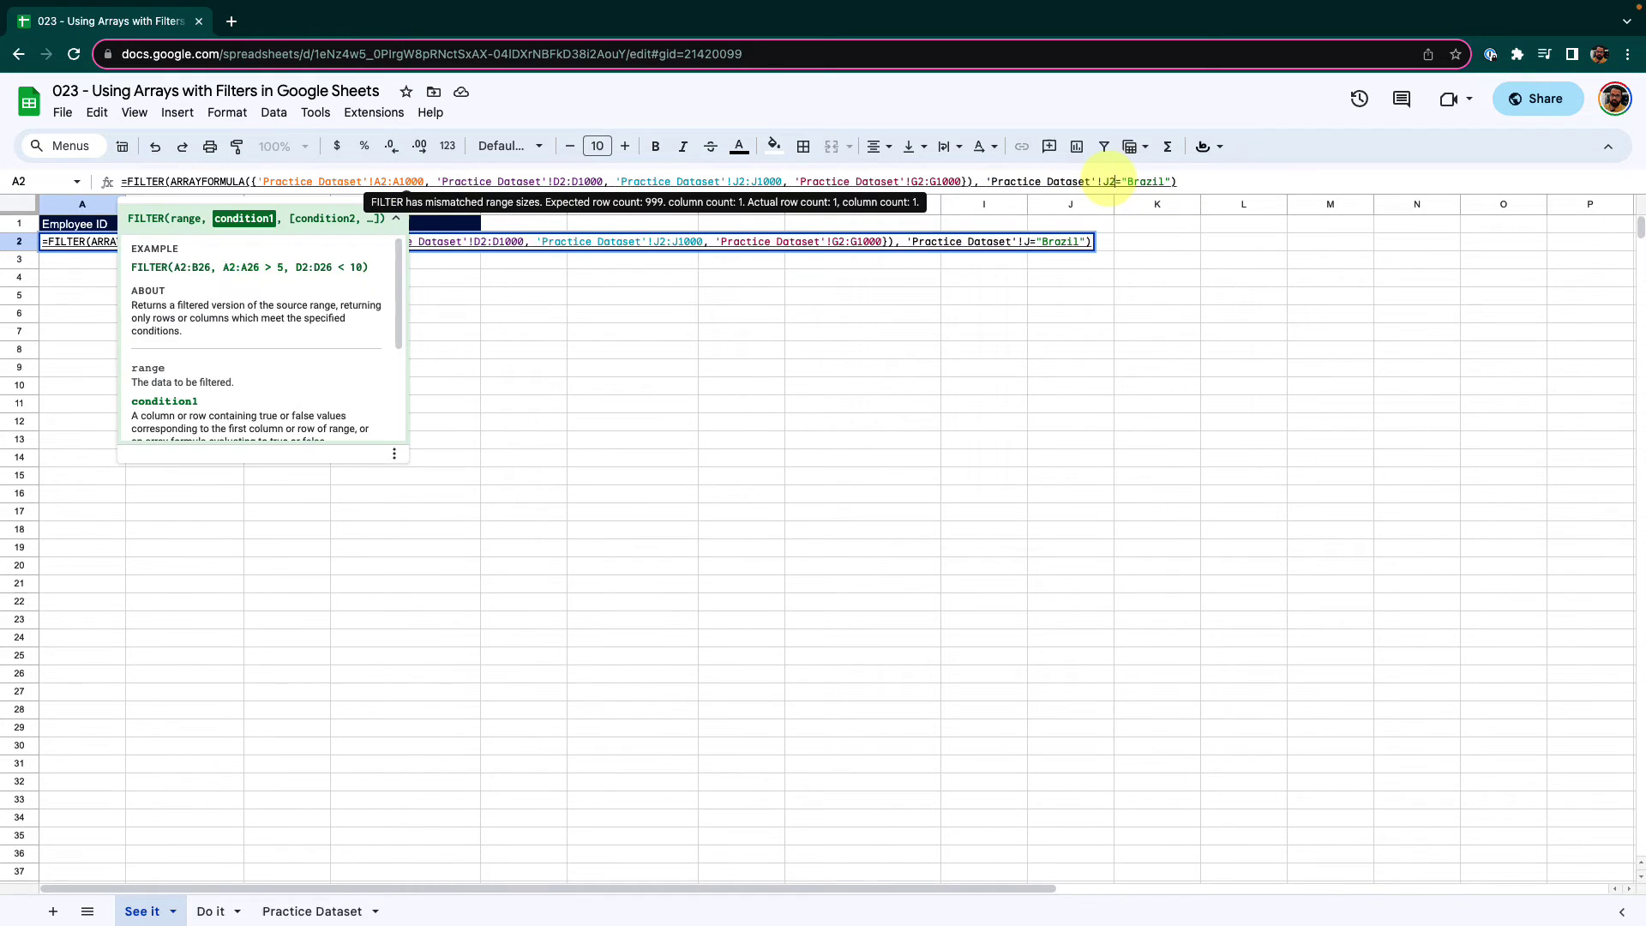
pyautogui.press('Delete')
pyautogui.press('Delete')
pyautogui.write(':J1000')
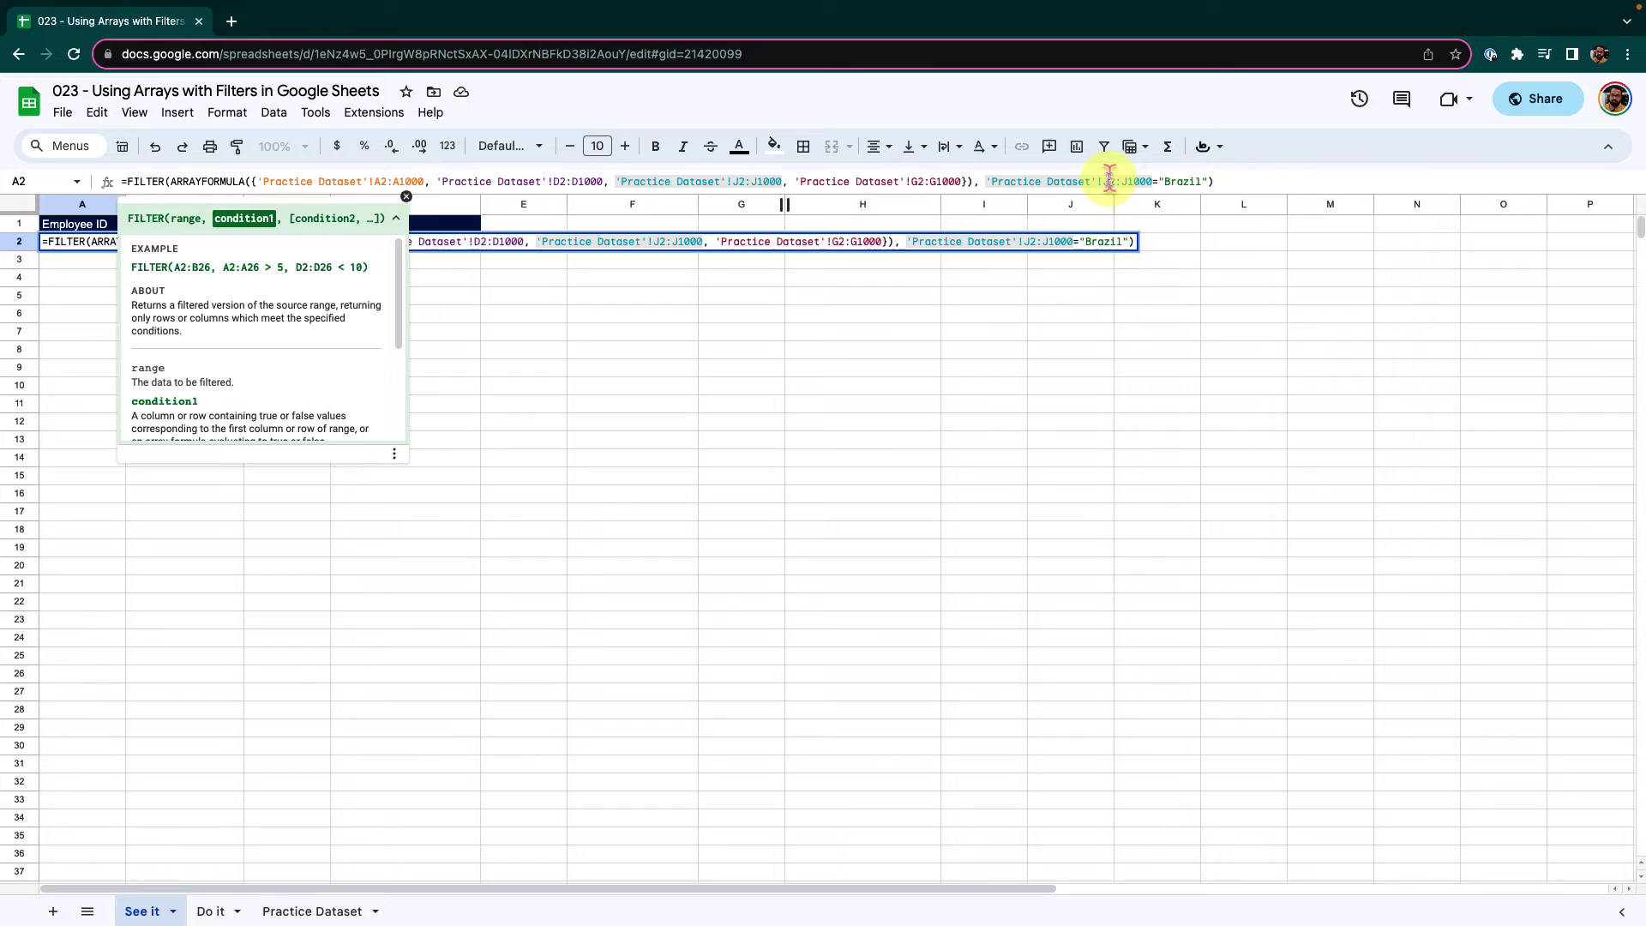
pyautogui.click(1270, 184)
pyautogui.press('Return')
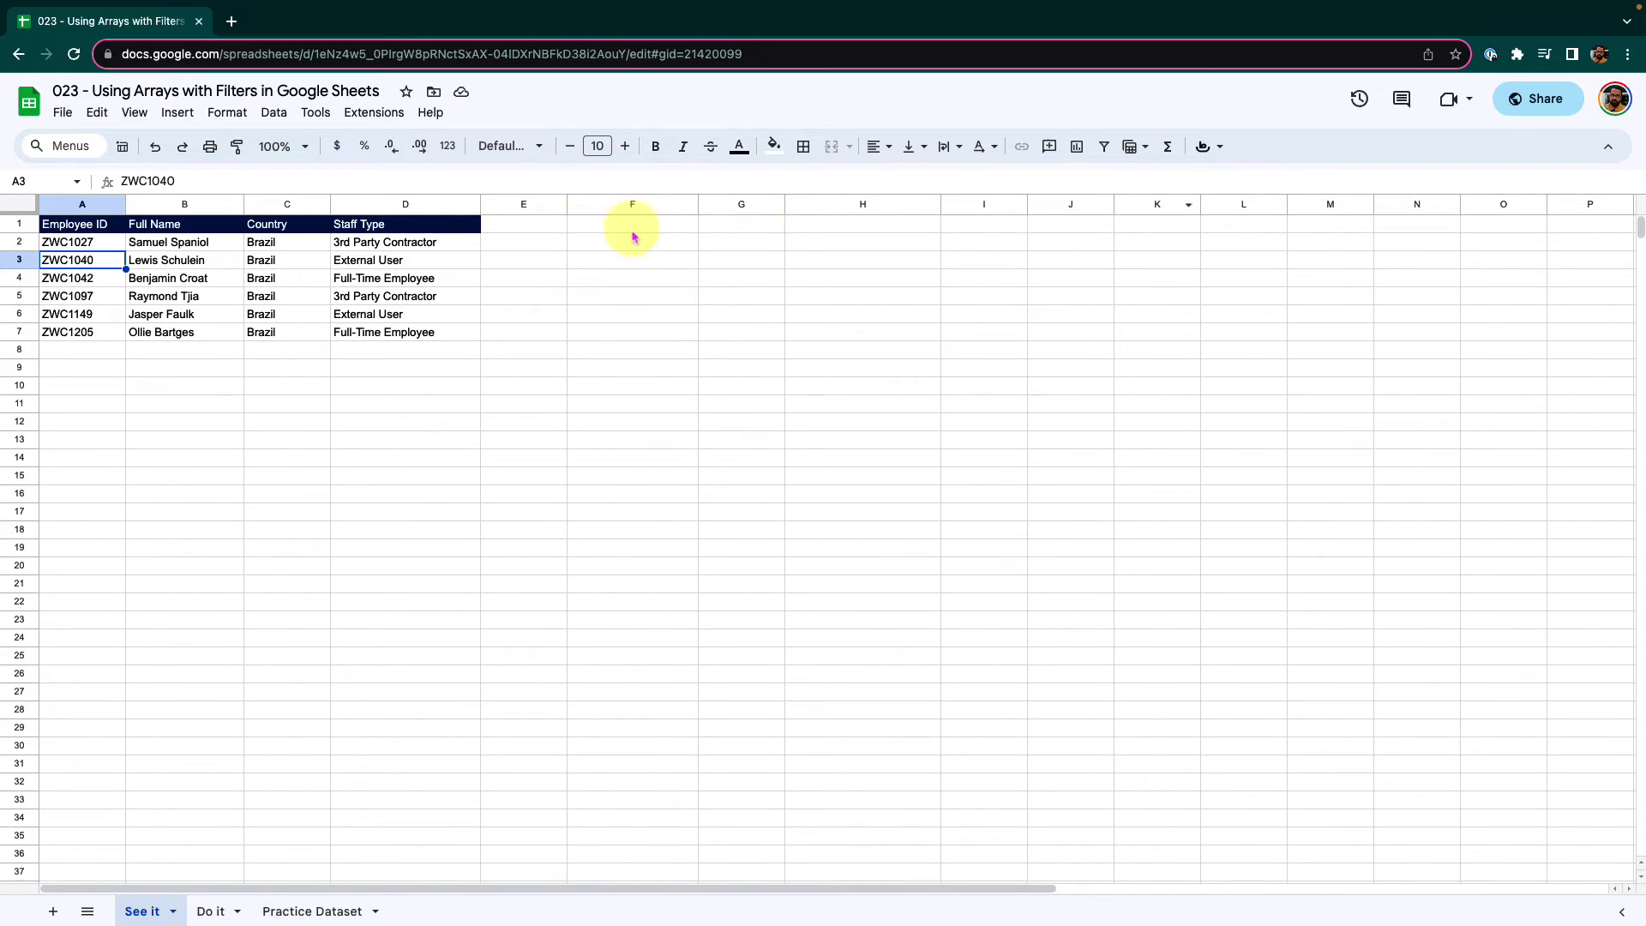
pyautogui.click(455, 242)
pyautogui.moveTo(235, 181); pyautogui.dragTo(94, 192)
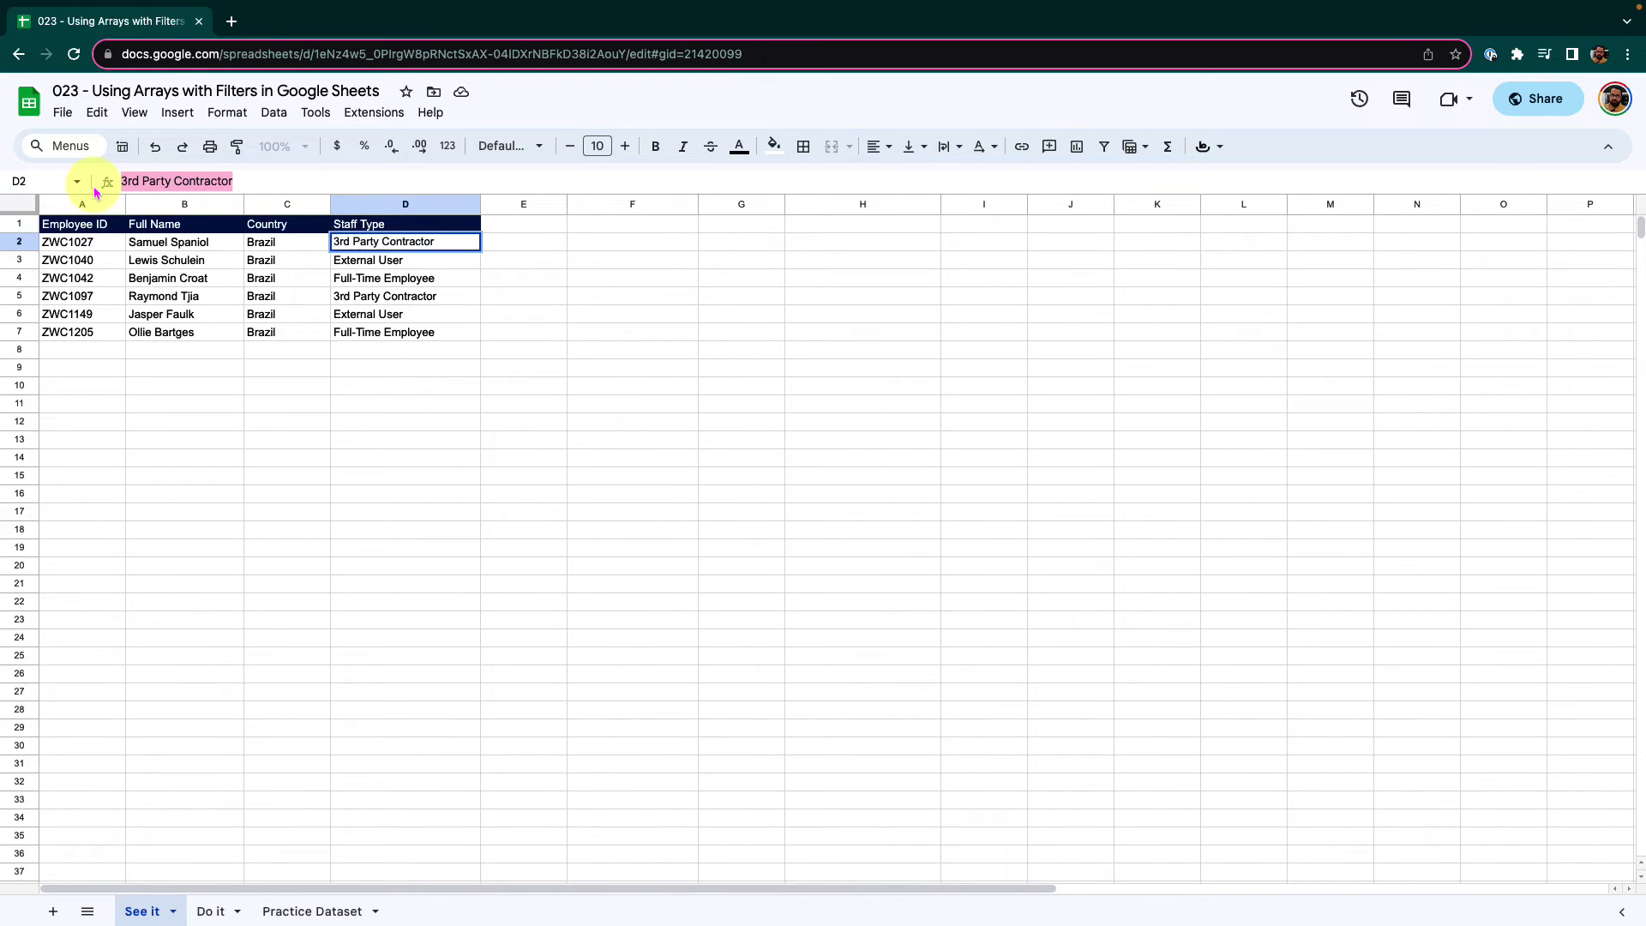
pyautogui.click(89, 247)
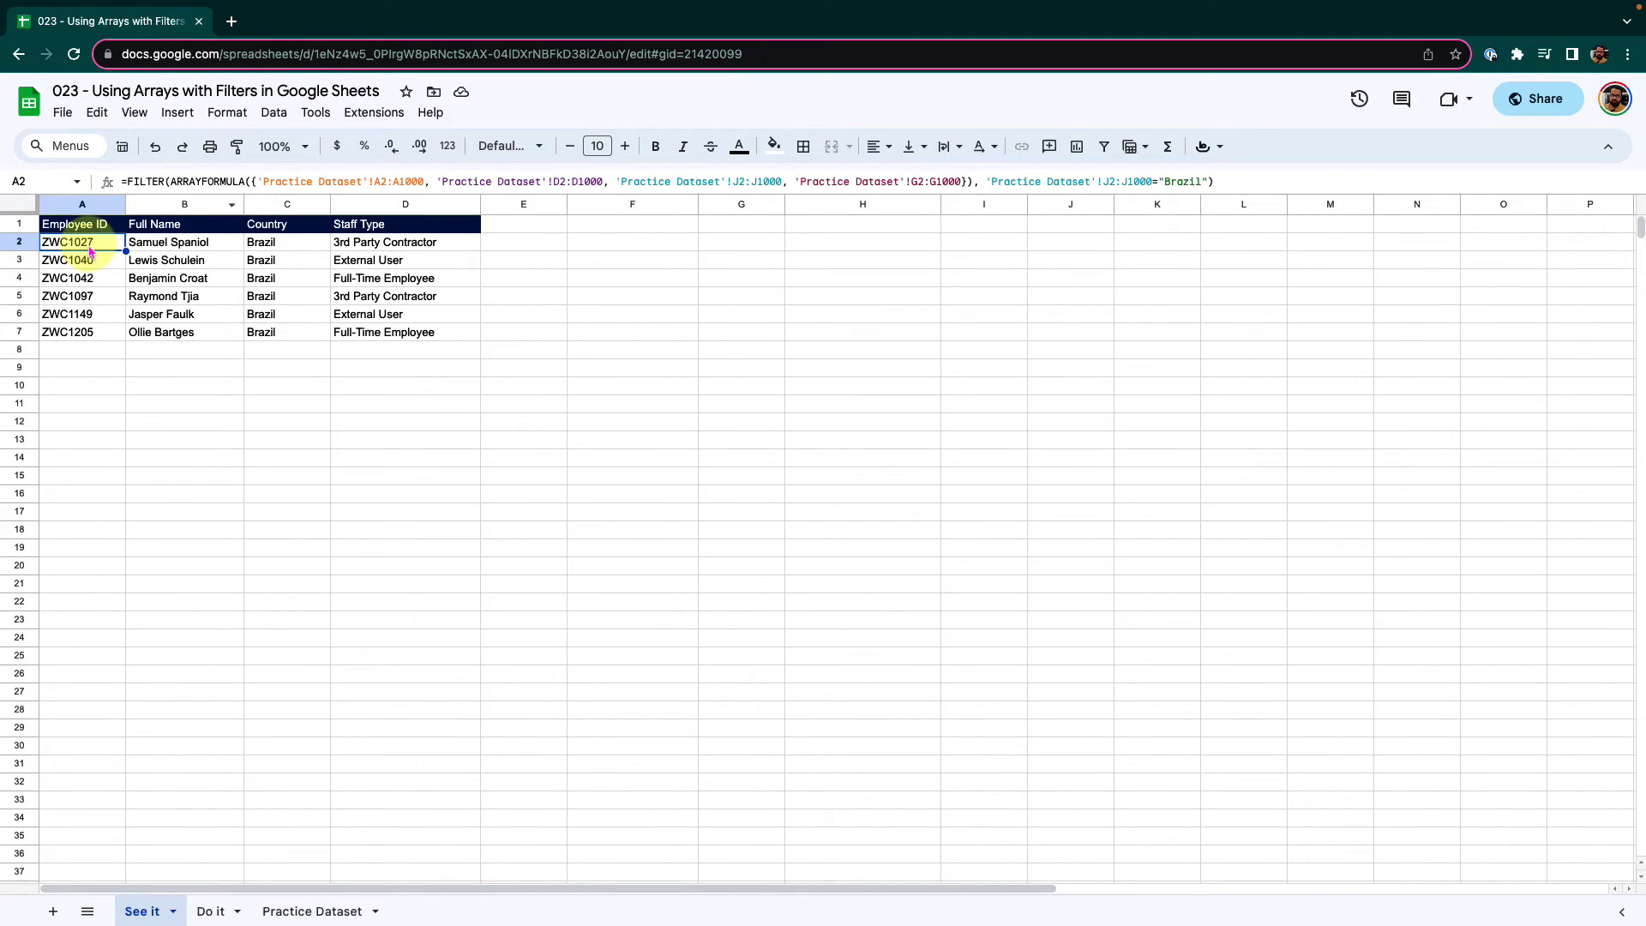
# Replace the closing bracket with a comma and reference Practice Dataset's Staff Type column G.
pyautogui.click(1252, 181)
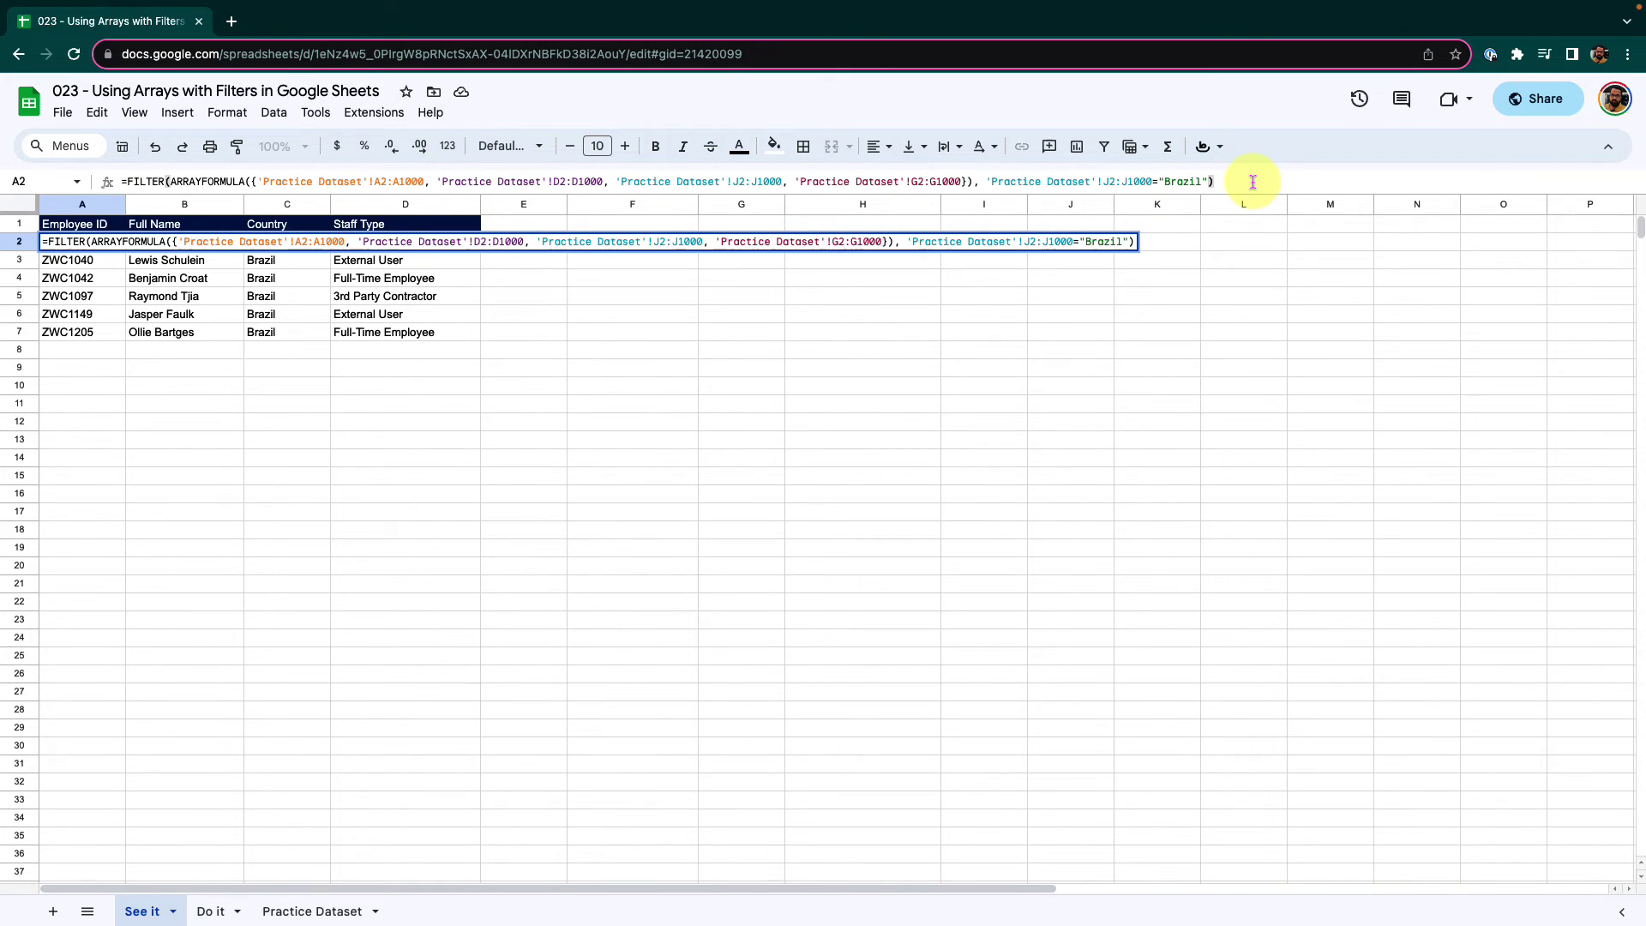
pyautogui.press('BackSpace')
pyautogui.write(',')
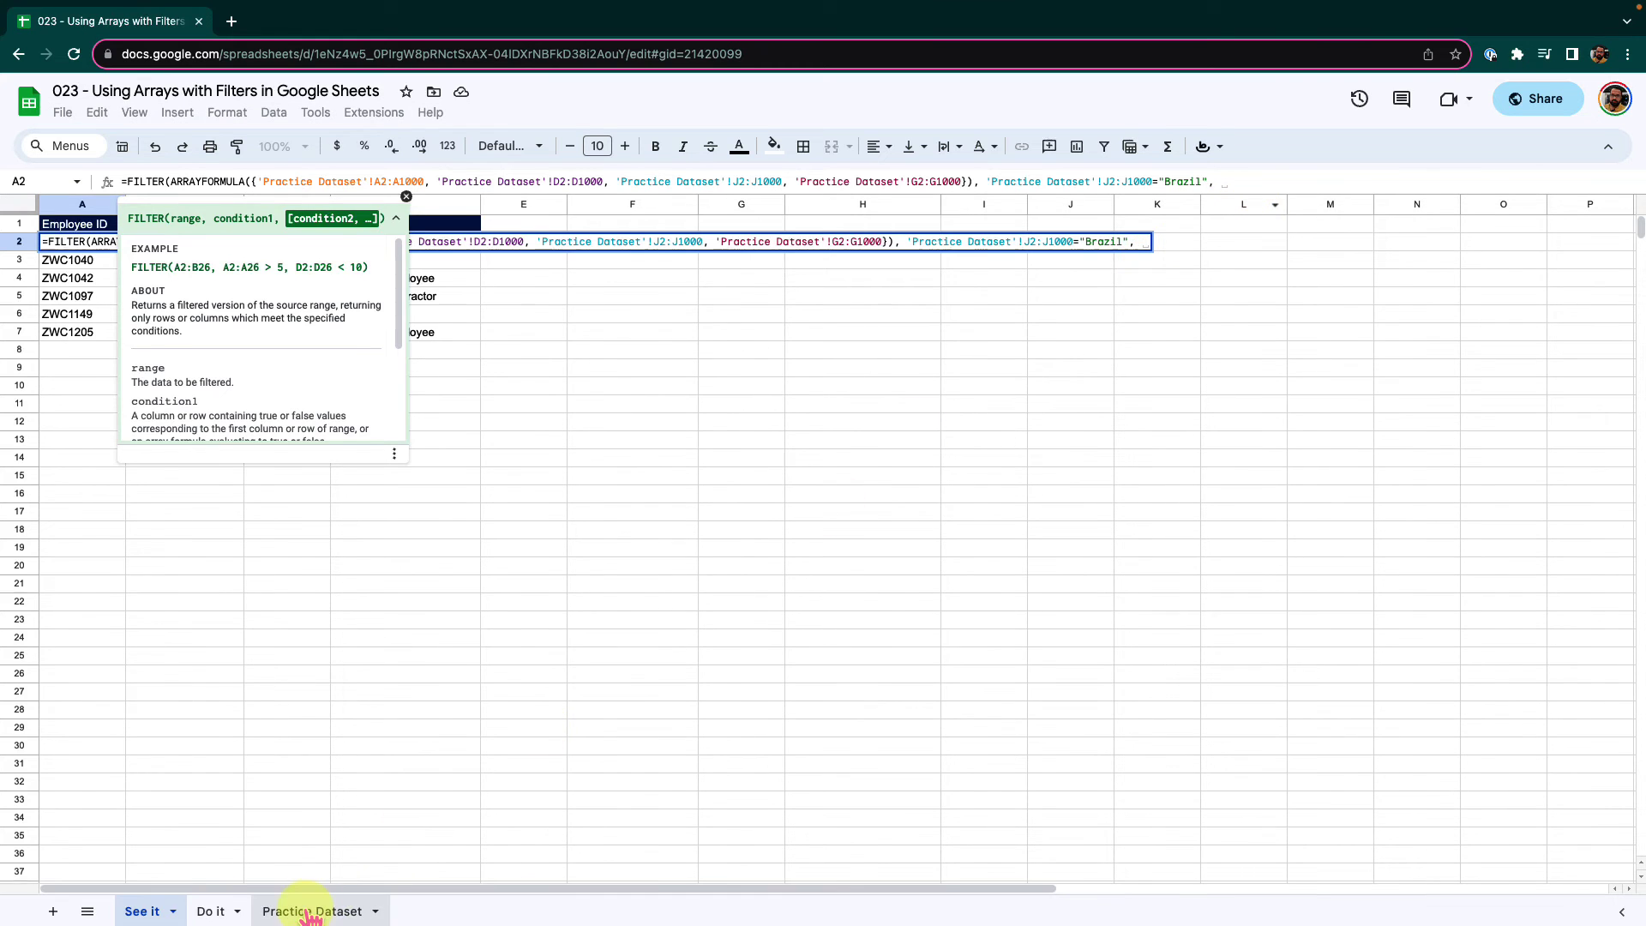
pyautogui.click(309, 913)
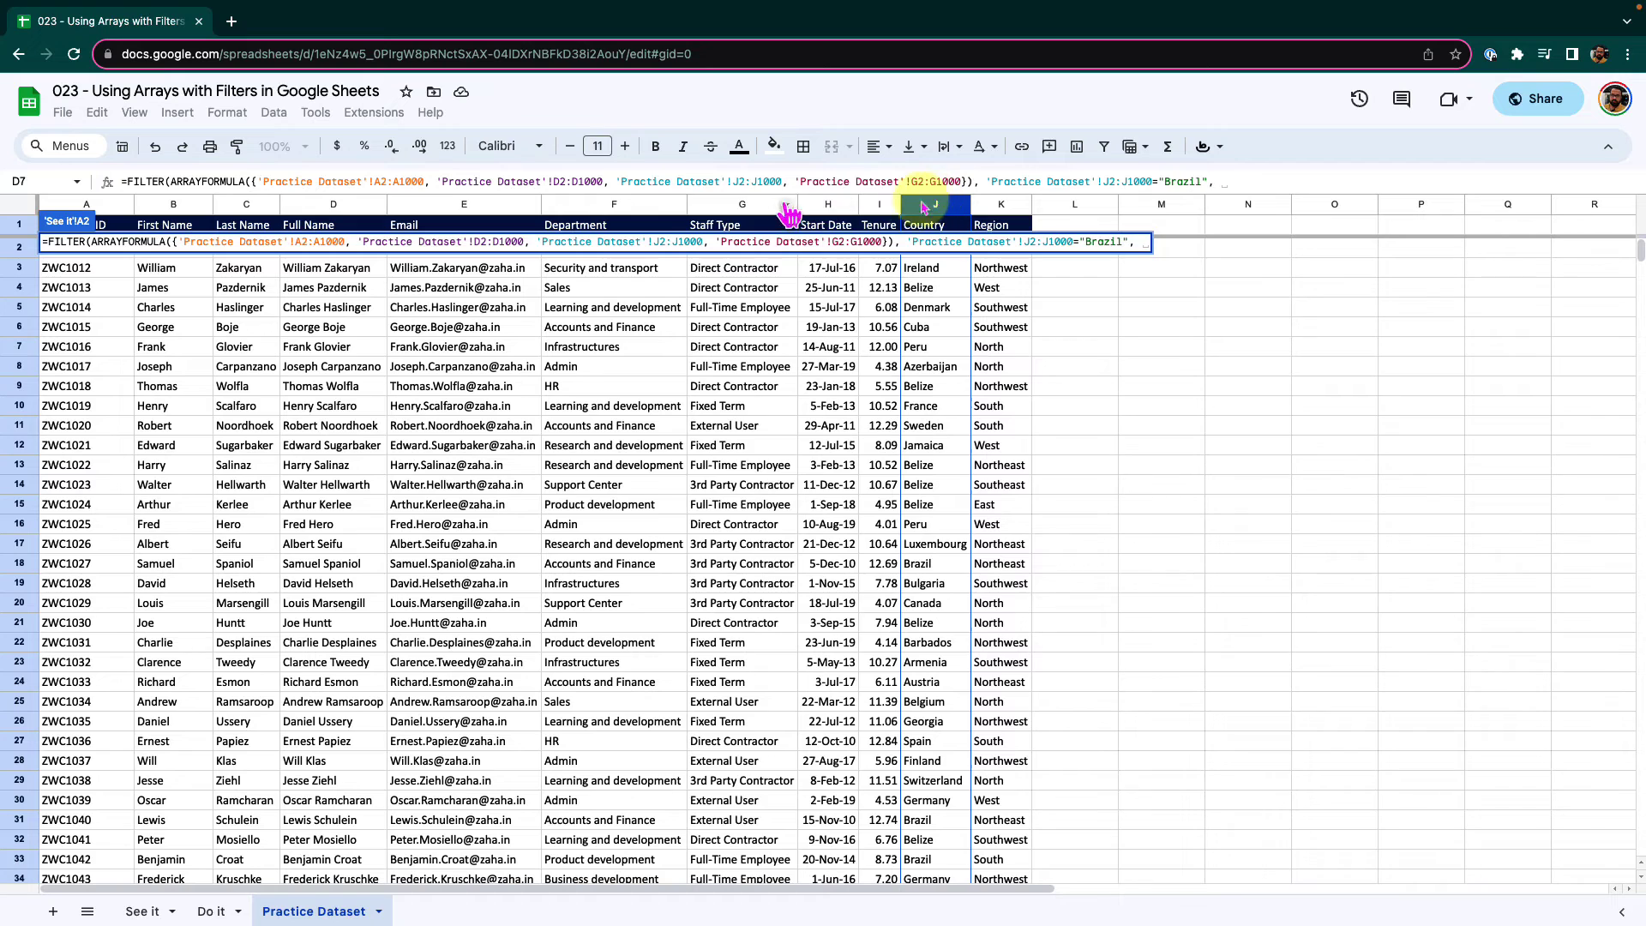
pyautogui.click(744, 205)
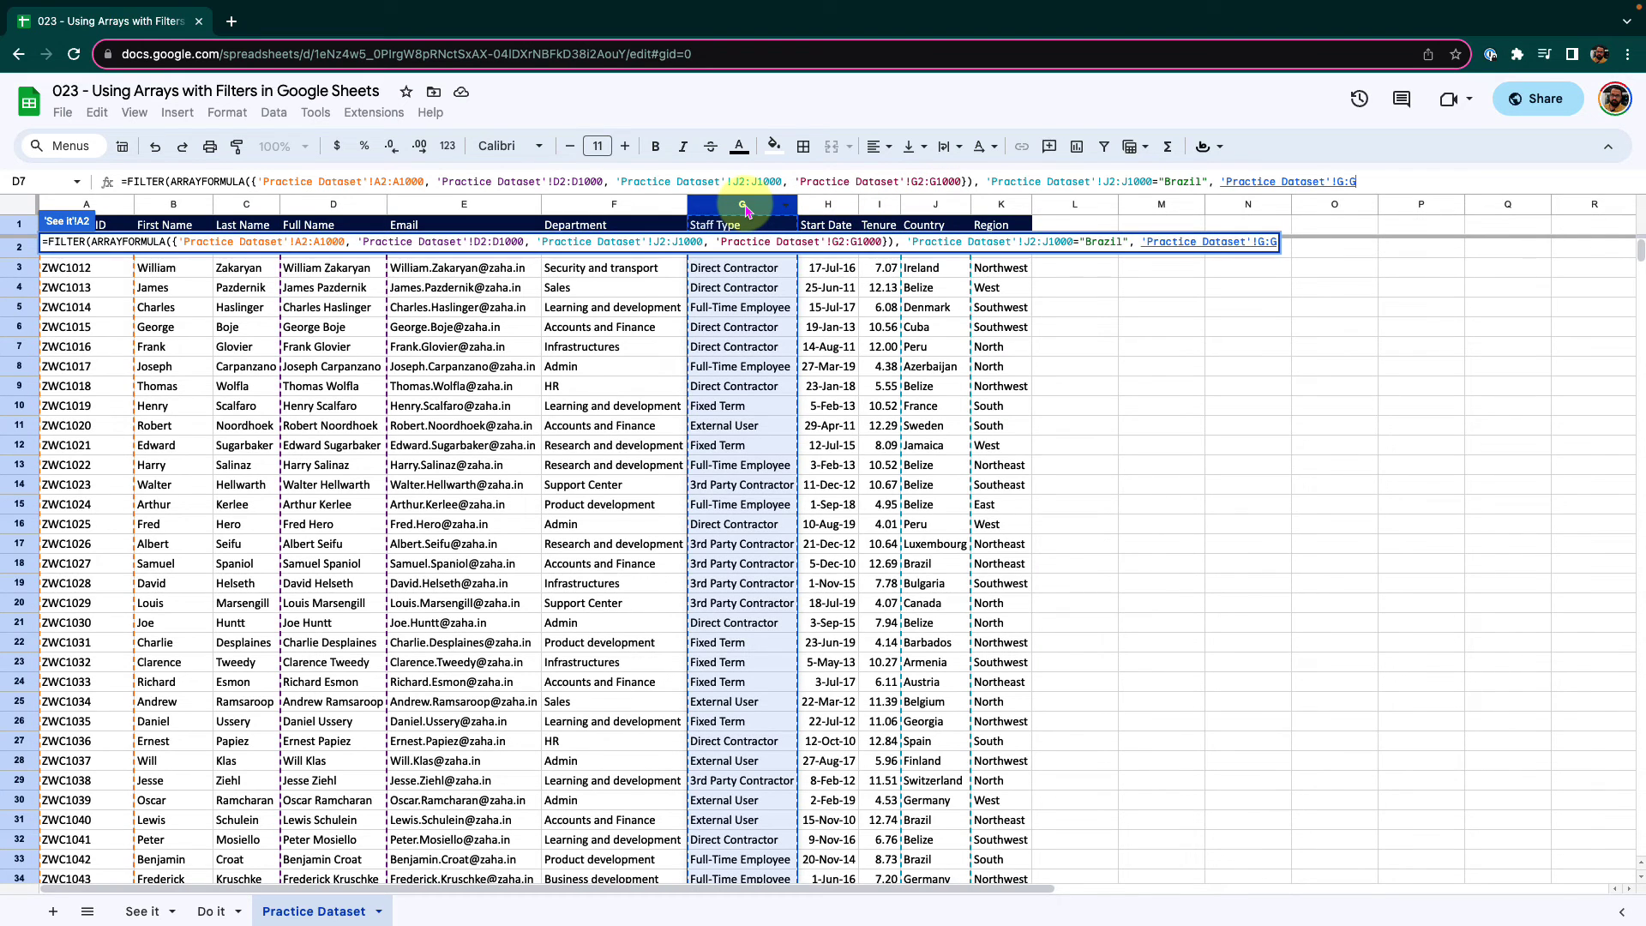
# Complete the second condition as G2:1000="3rd Party Contractor" and commit the formula.
pyautogui.click(1309, 180)
pyautogui.press('BackSpace')
pyautogui.press('BackSpace')
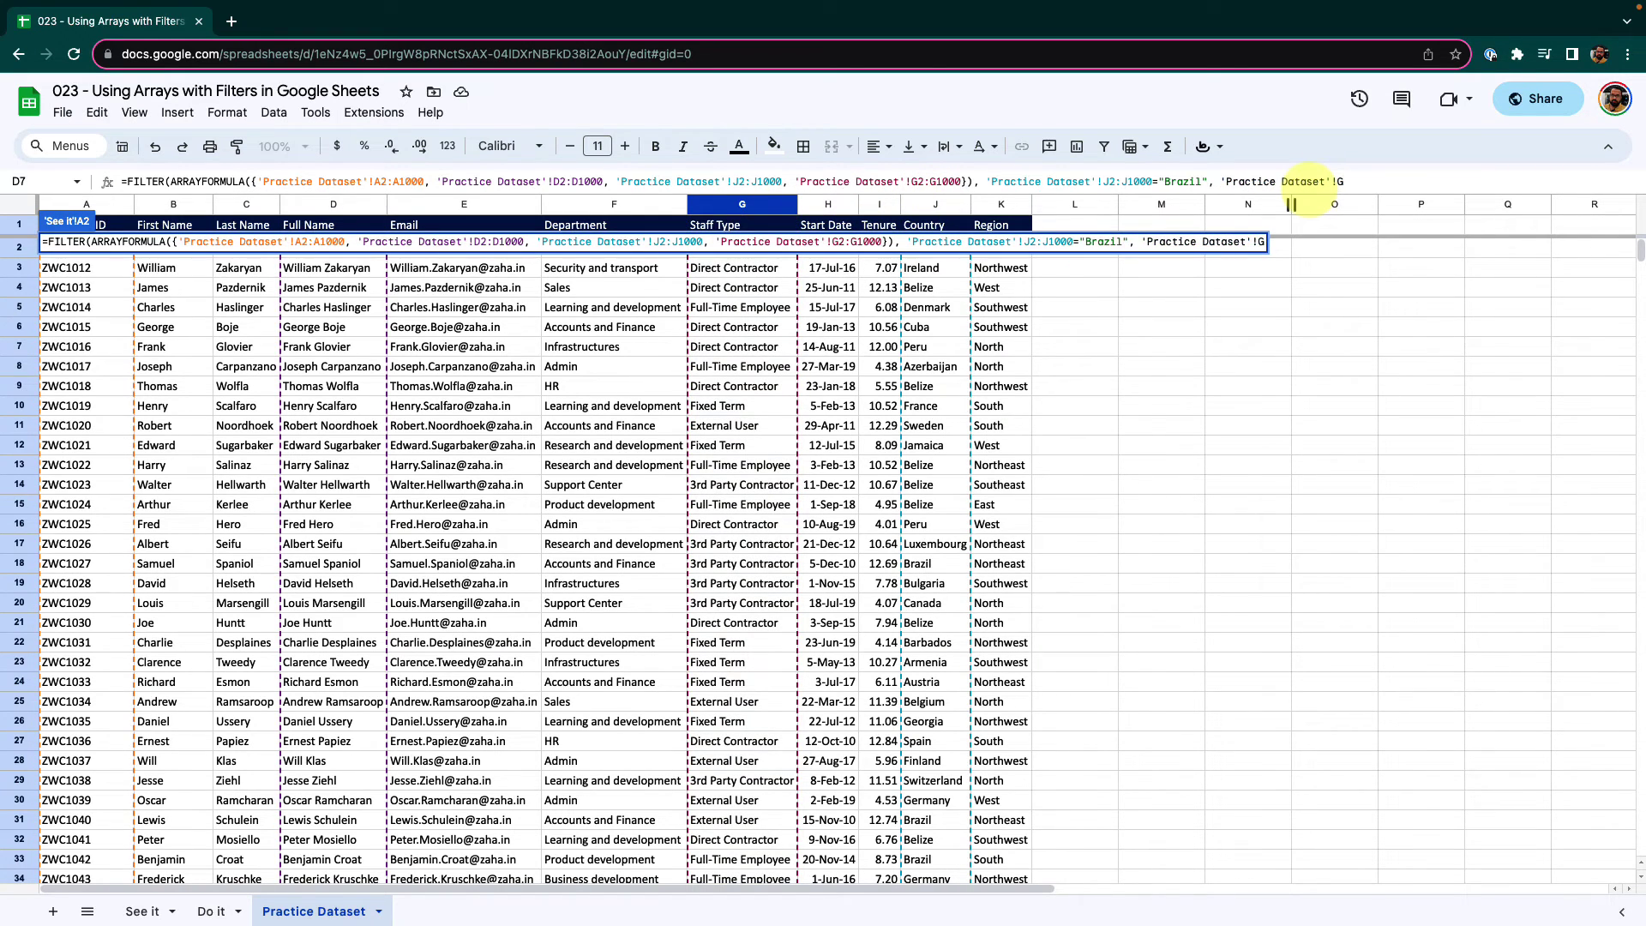
pyautogui.write('2:100')
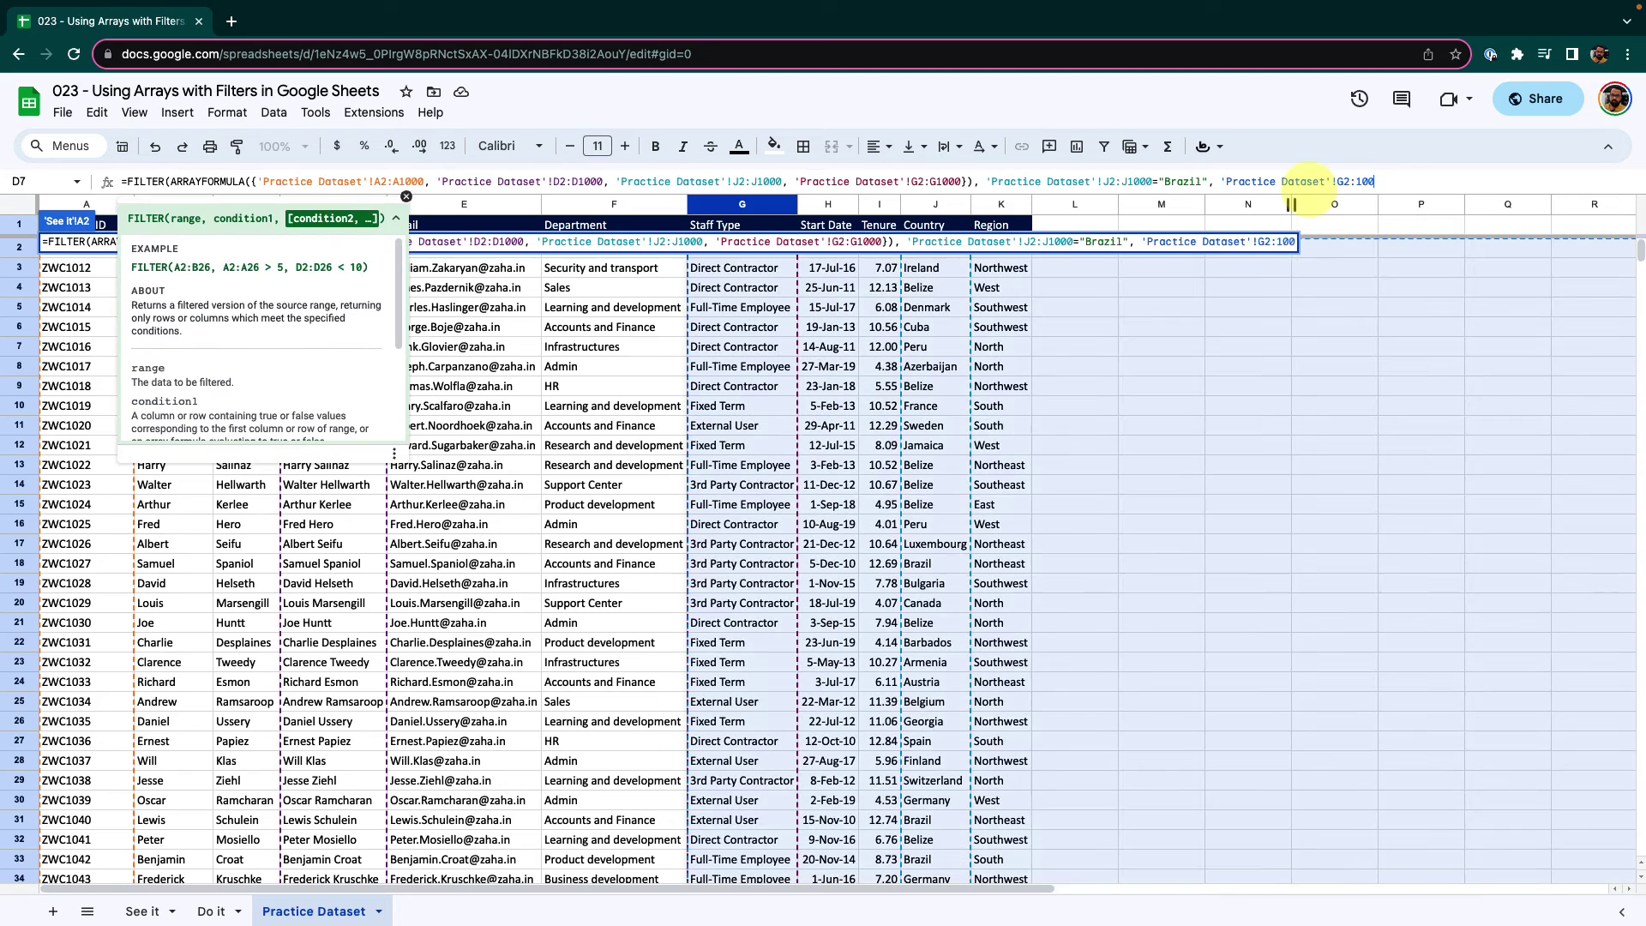
pyautogui.write('0="')
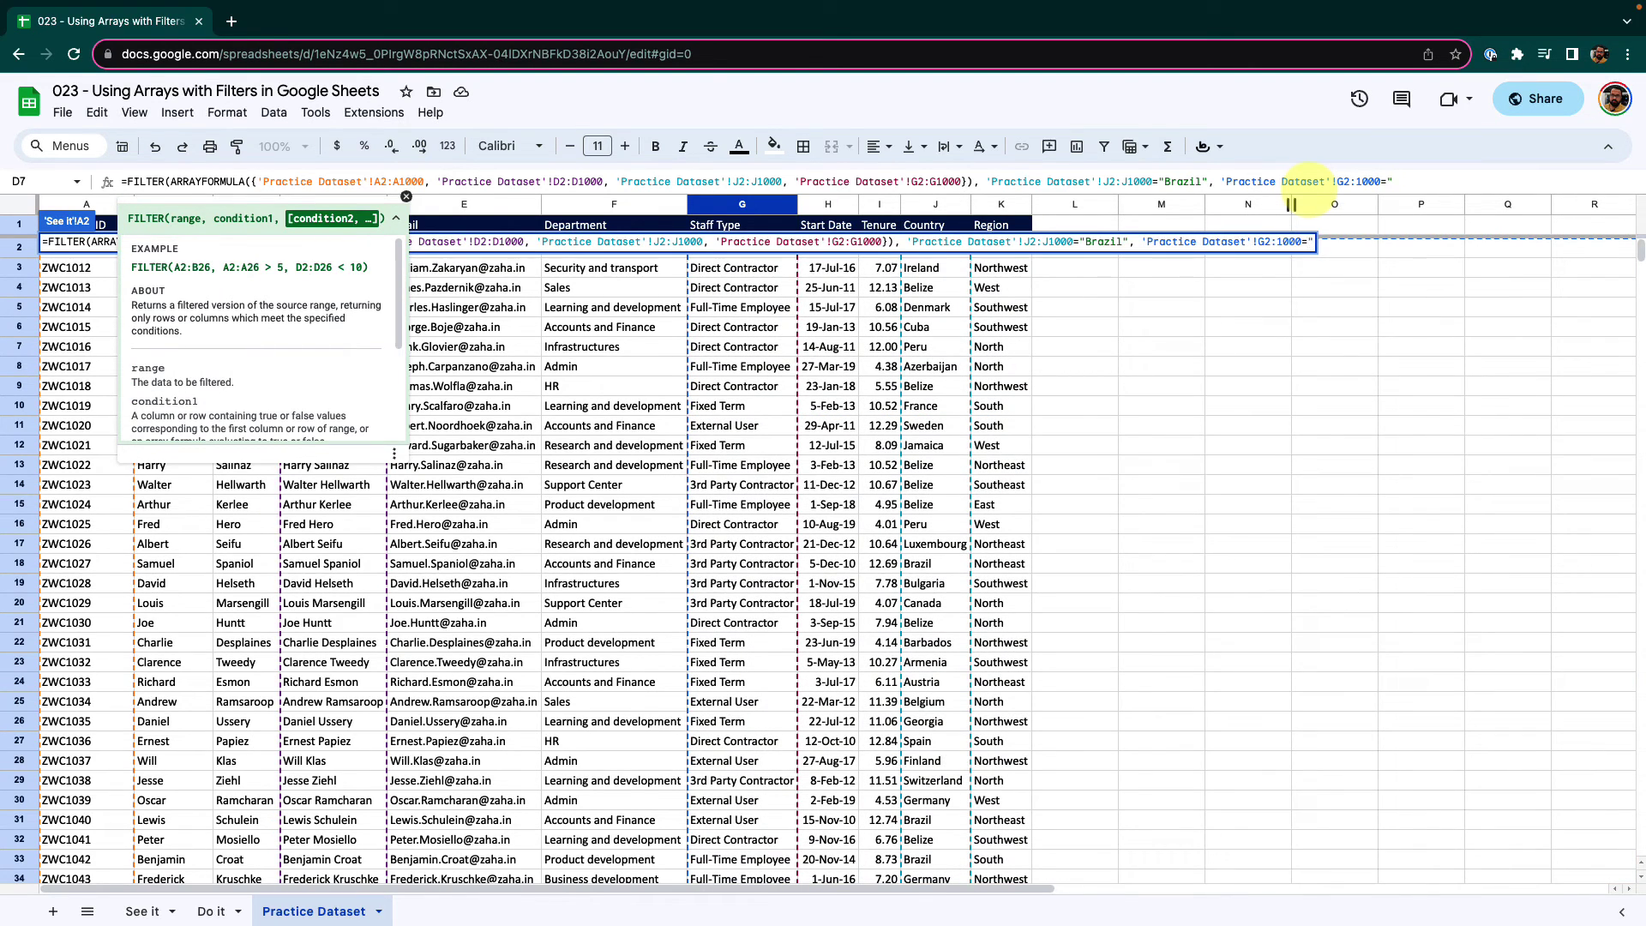
pyautogui.write('3rd Party Contractor')
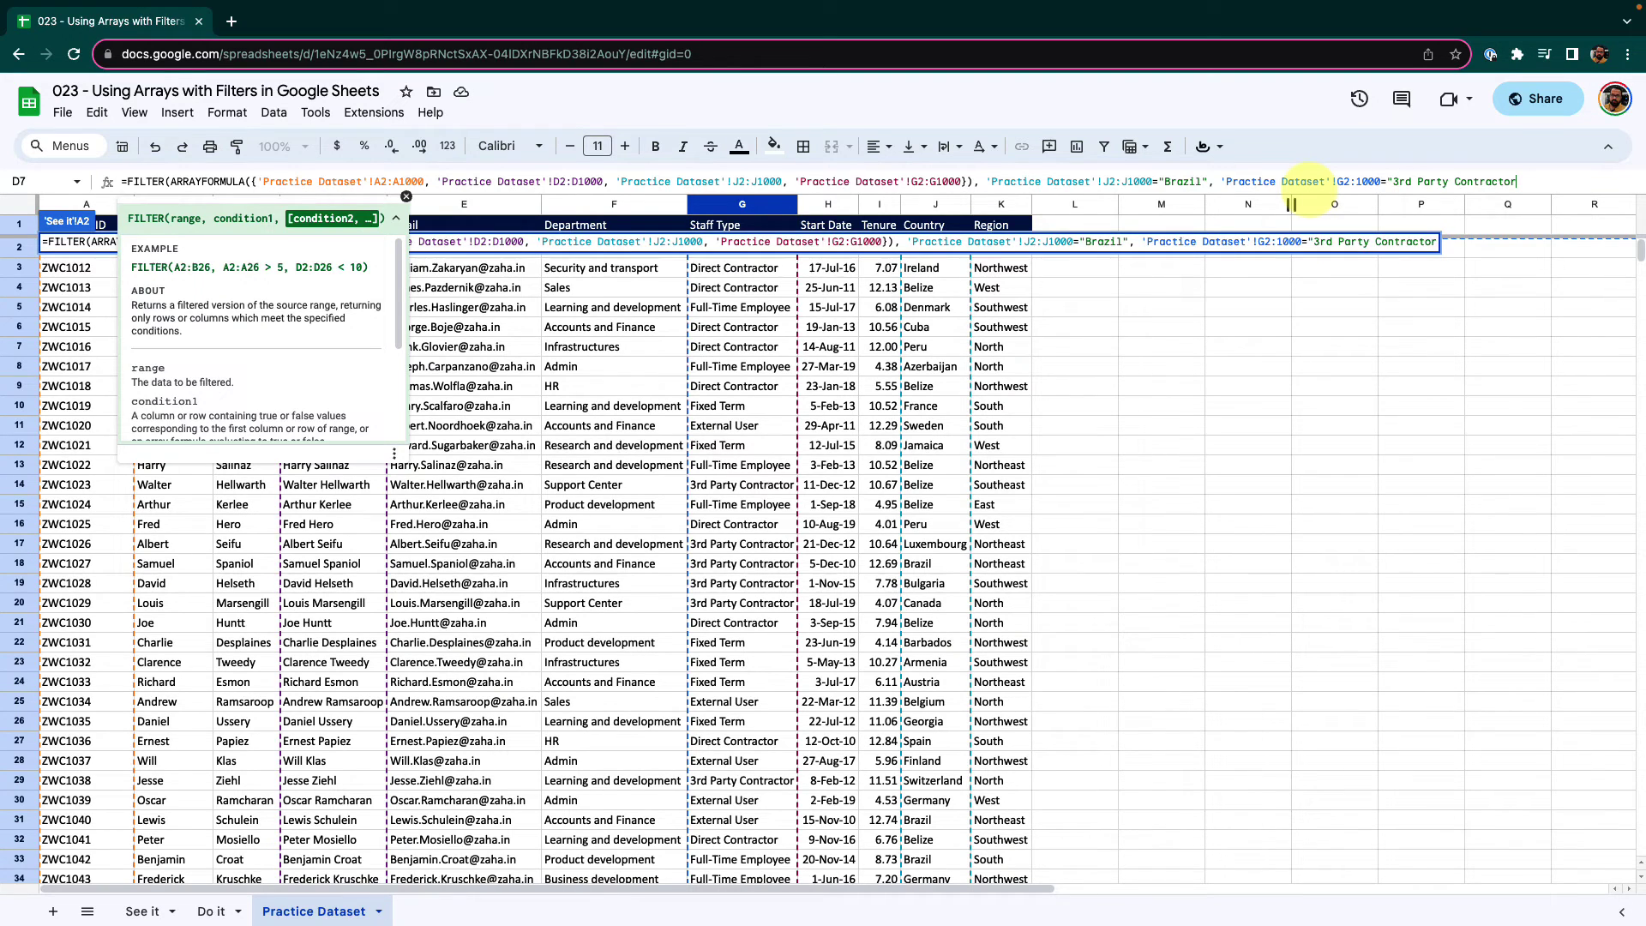
pyautogui.write('")')
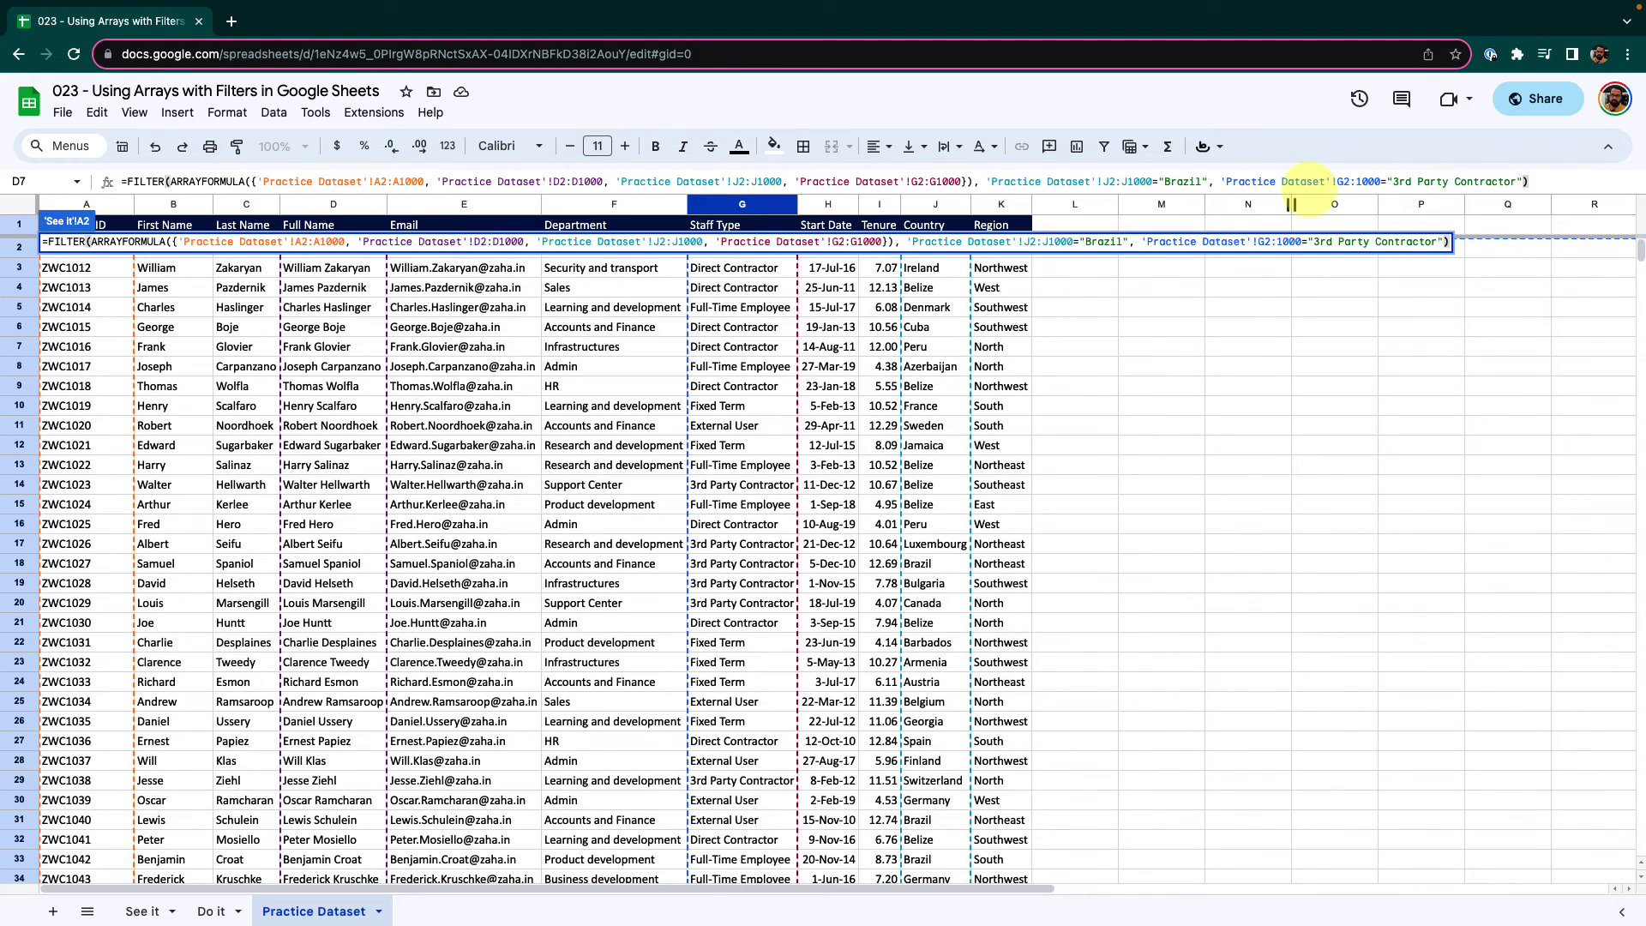
pyautogui.press('Return')
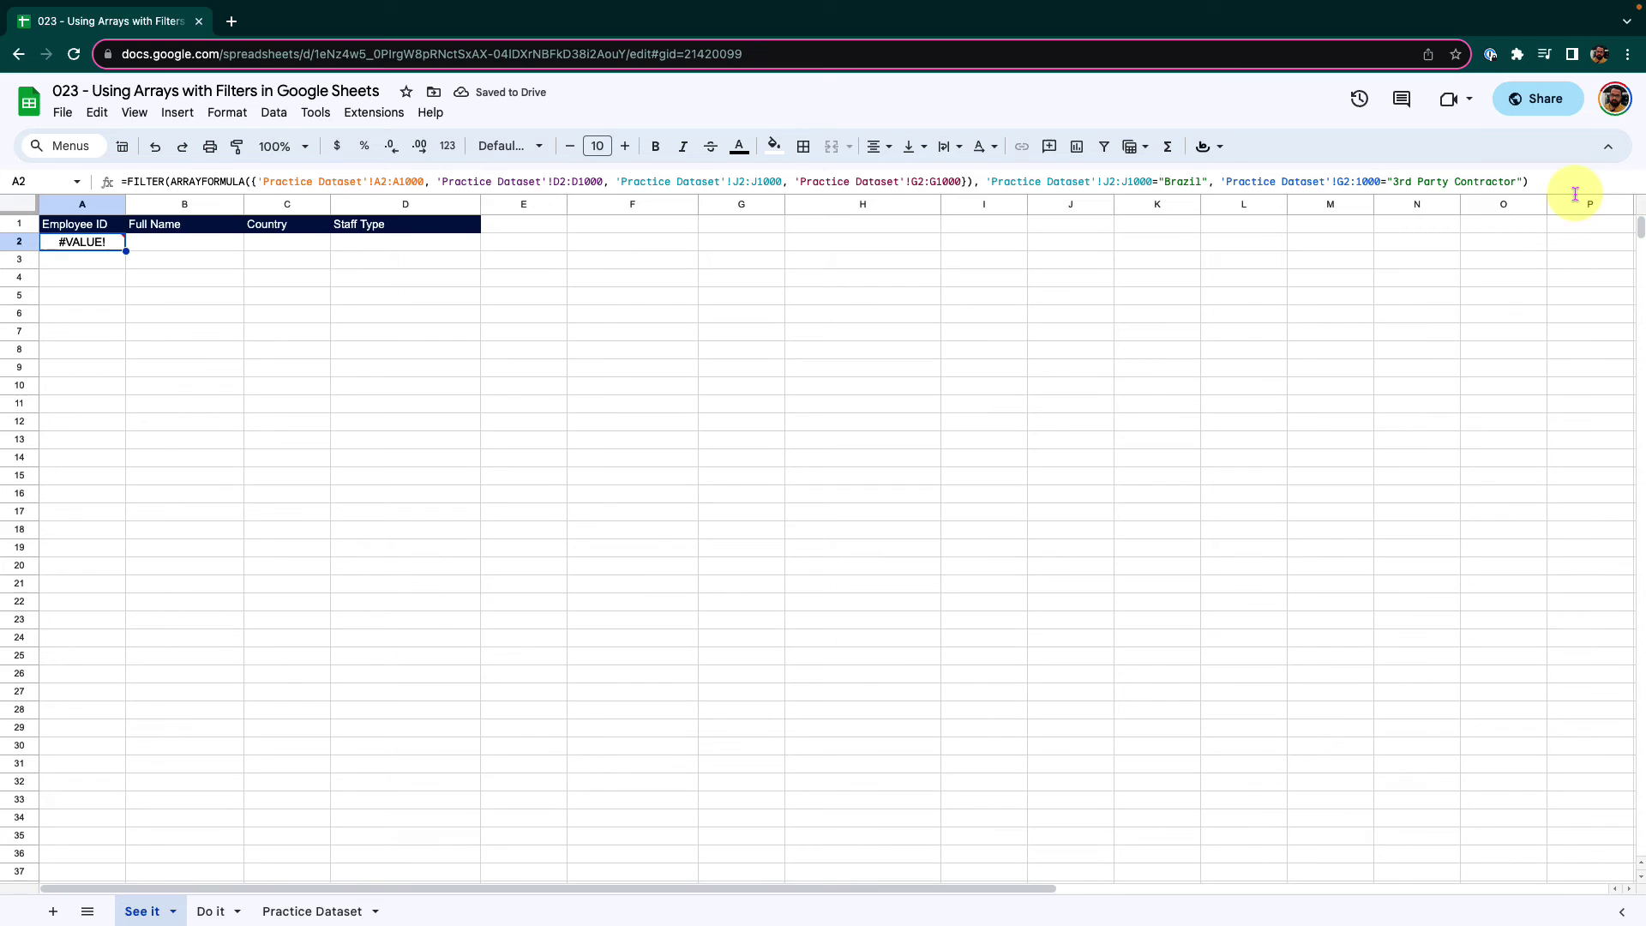
# Correct the staff-type range from G2:1000 to G2:G1000 and commit the formula.
pyautogui.click(1357, 181)
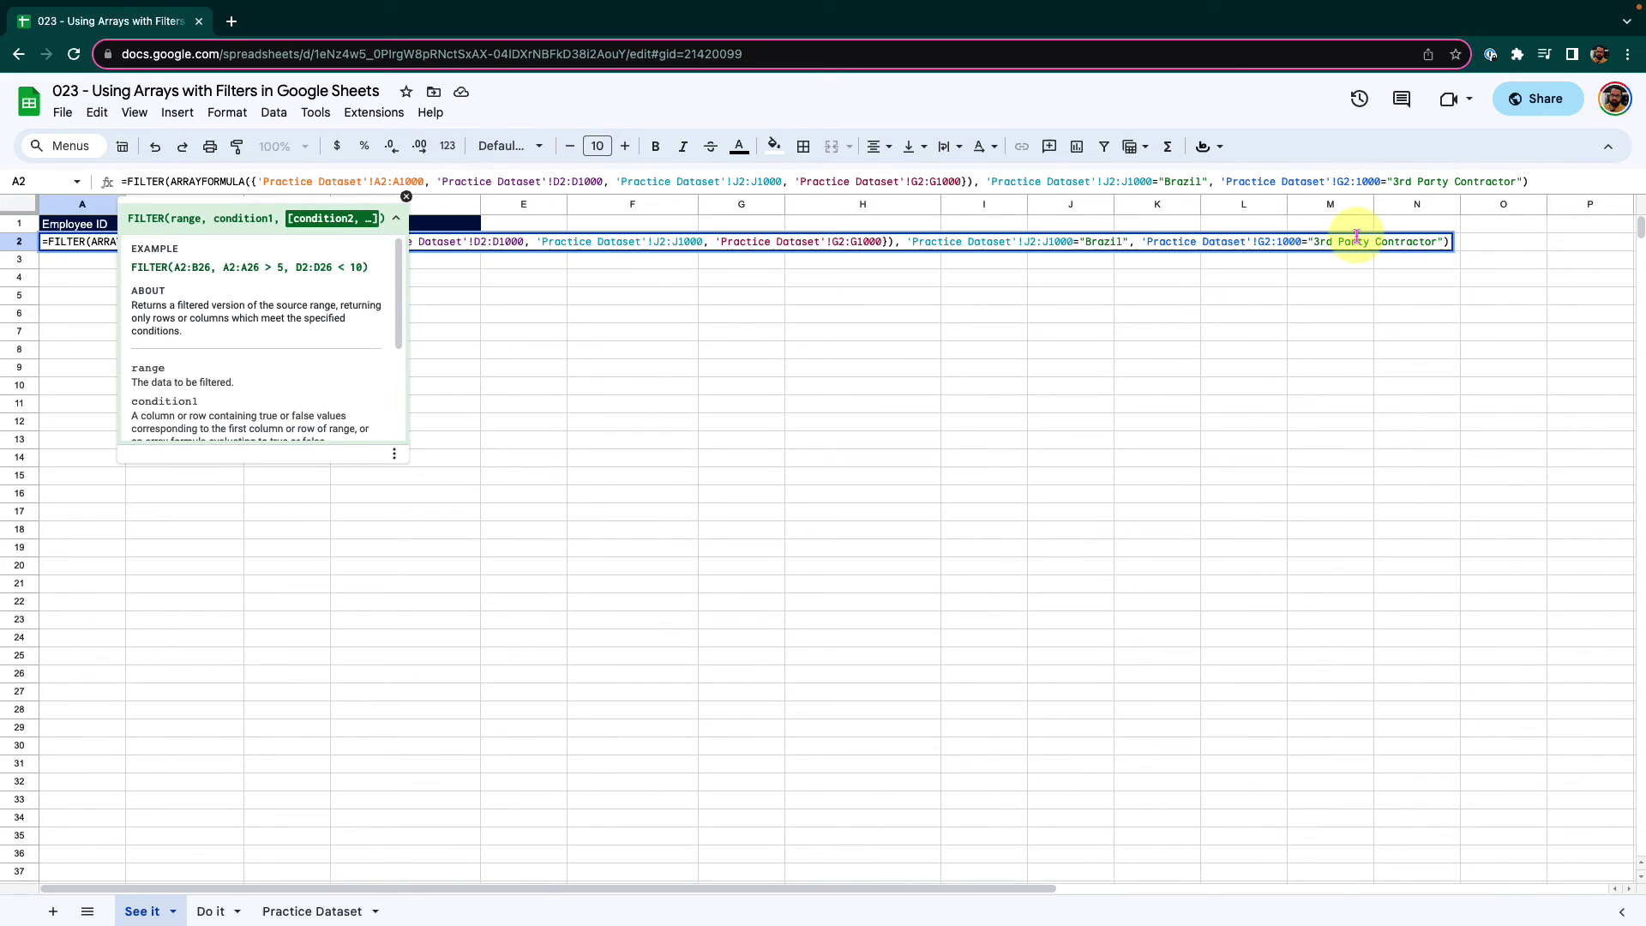
pyautogui.write('G')
pyautogui.press('Return')
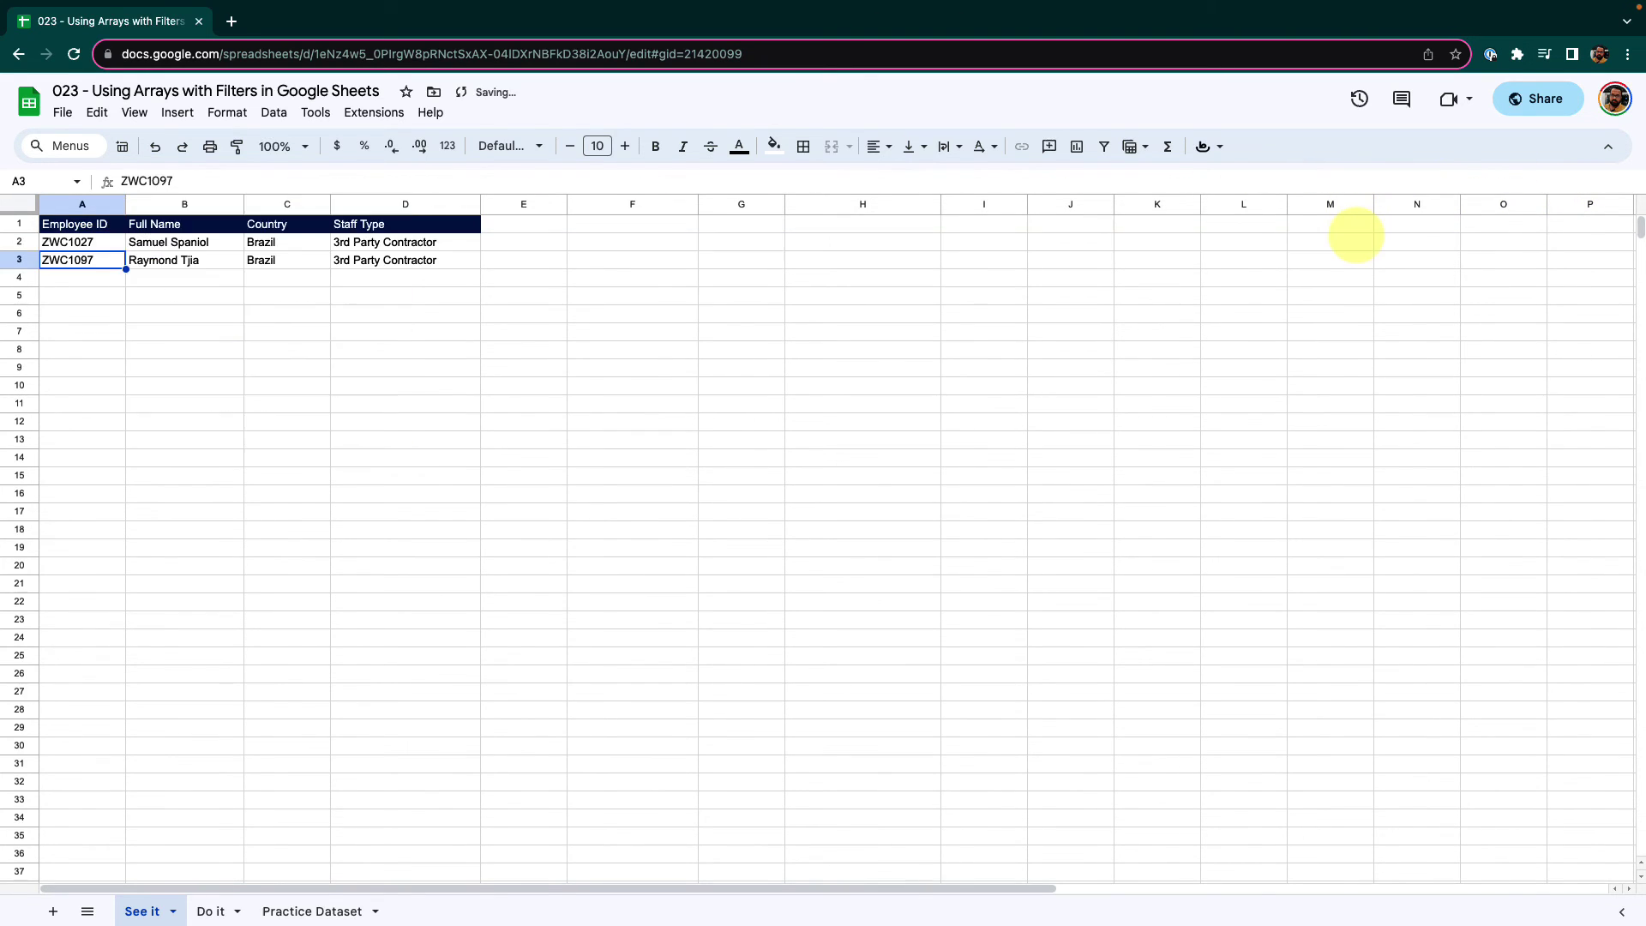